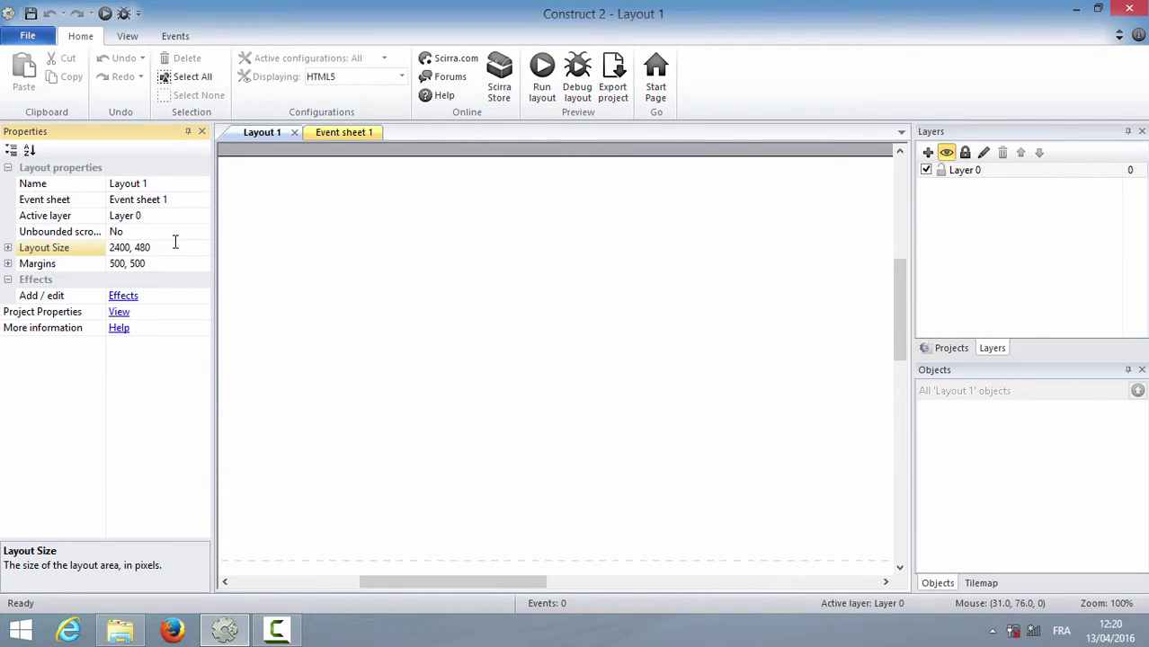
# Set the layout size to 2400, 480 and the project's window size to 800, 480.
pyautogui.press('Return')
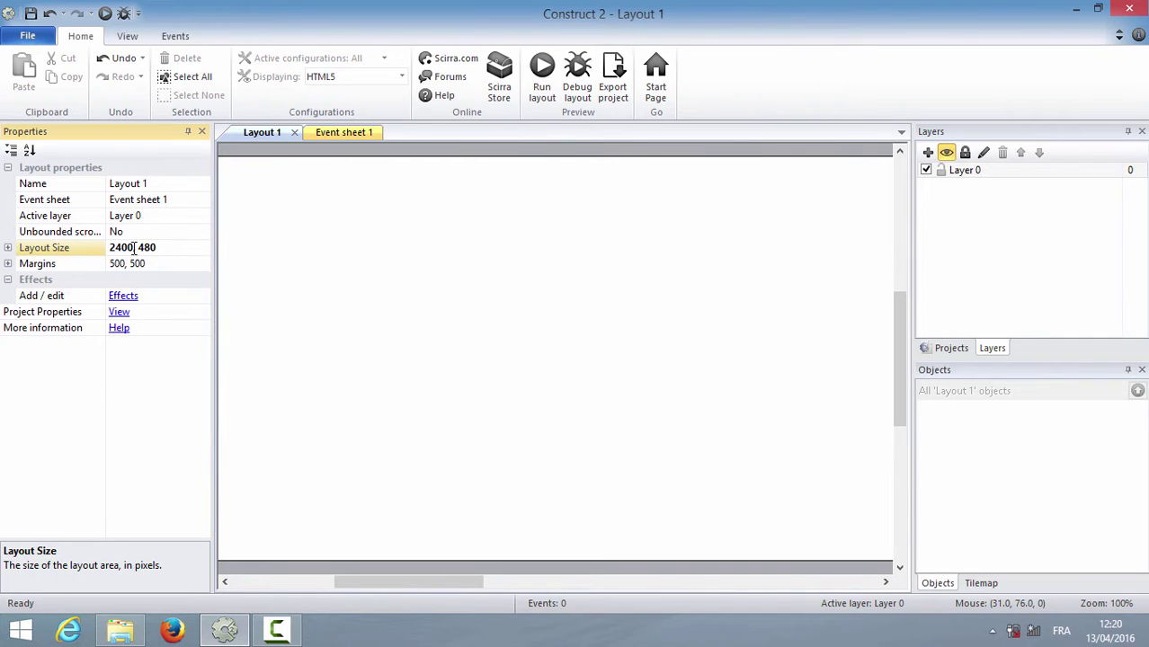
pyautogui.click(341, 300)
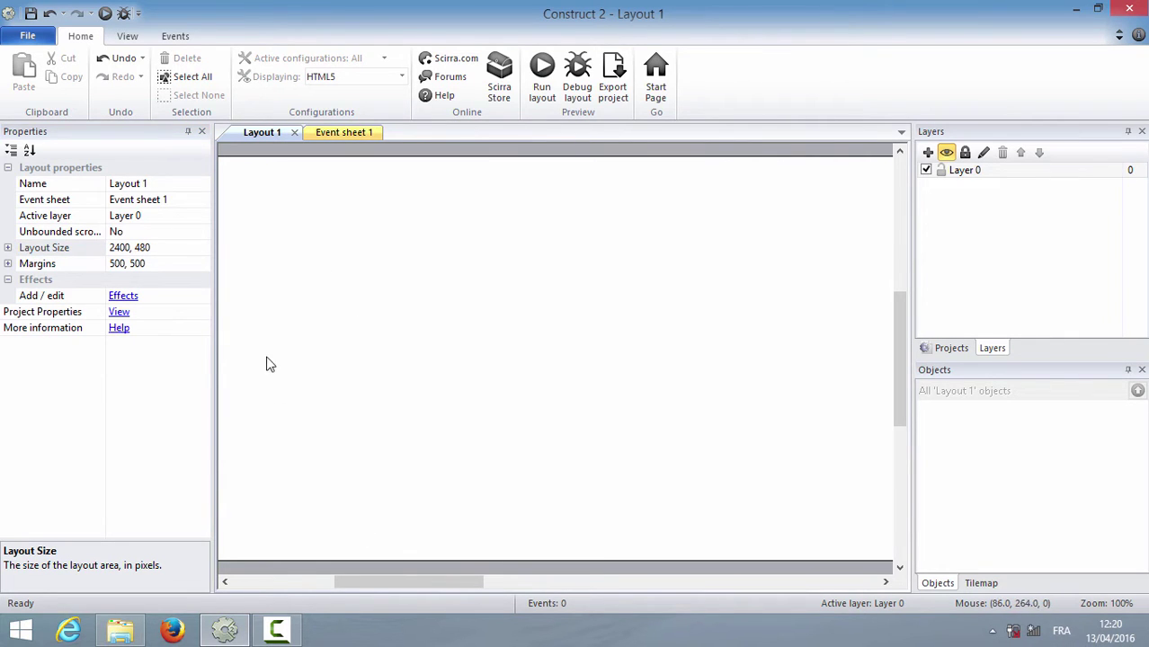
pyautogui.click(119, 315)
pyautogui.click(151, 384)
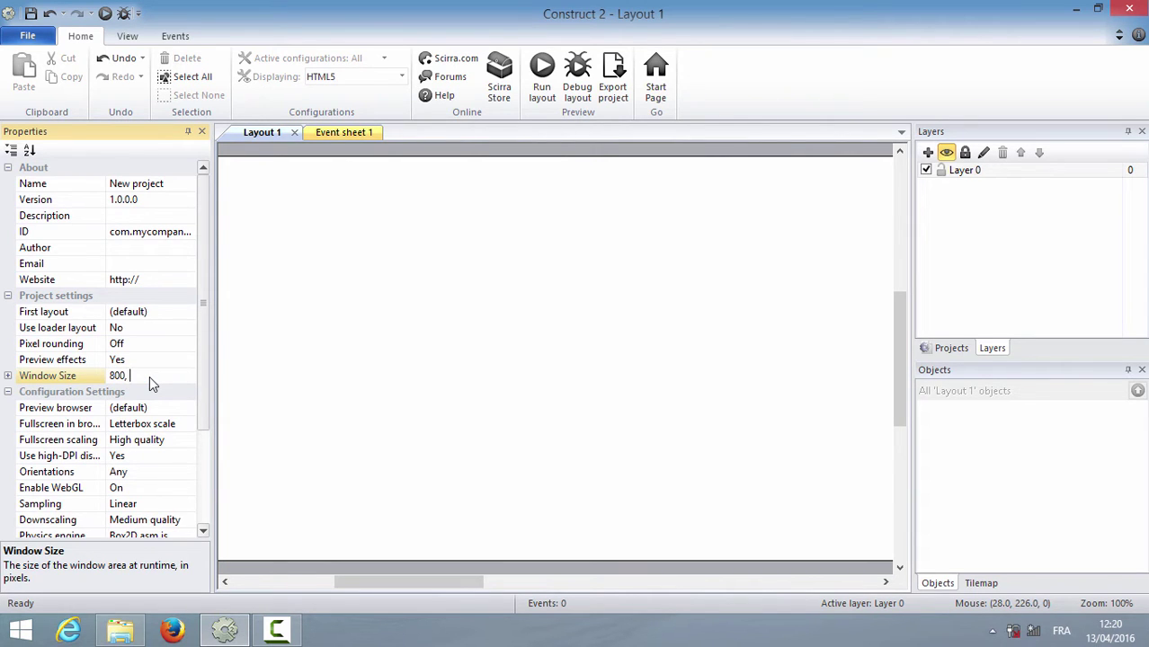
pyautogui.click(497, 390)
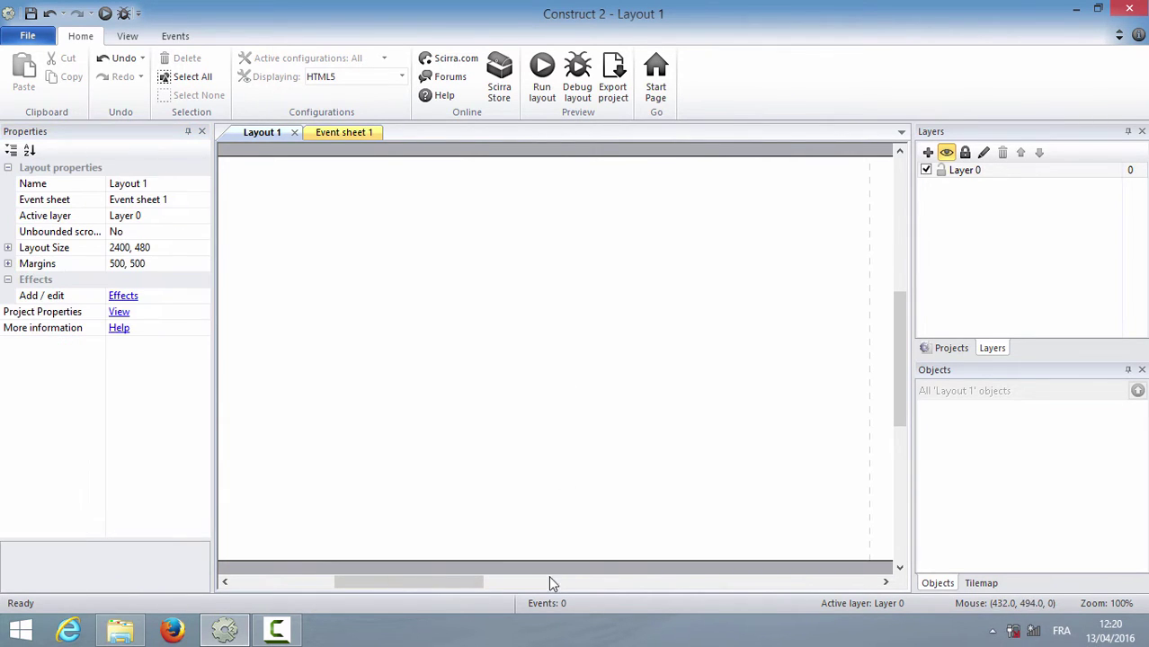
# Compare the layout size with the project's window size and check the window boundary in the layout.
pyautogui.moveTo(440, 584)
pyautogui.mouseDown()
pyautogui.moveTo(404, 583)
pyautogui.moveTo(773, 579)
pyautogui.moveTo(452, 595)
pyautogui.mouseUp()
pyautogui.click(148, 248)
pyautogui.click(116, 312)
pyautogui.click(135, 376)
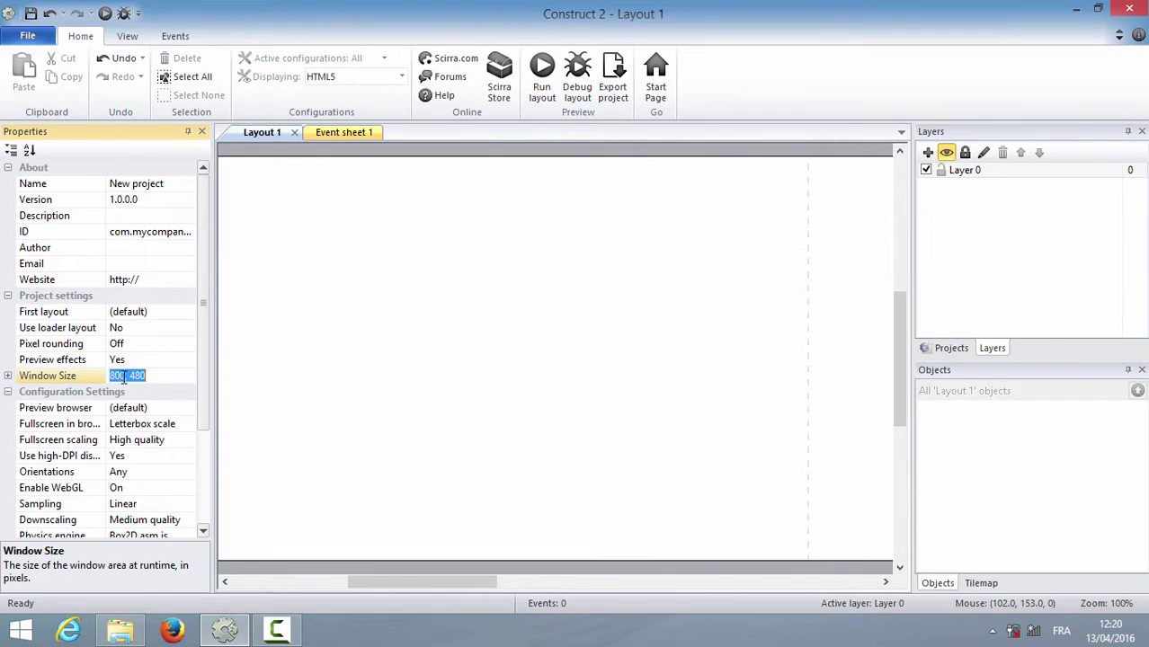
pyautogui.click(379, 378)
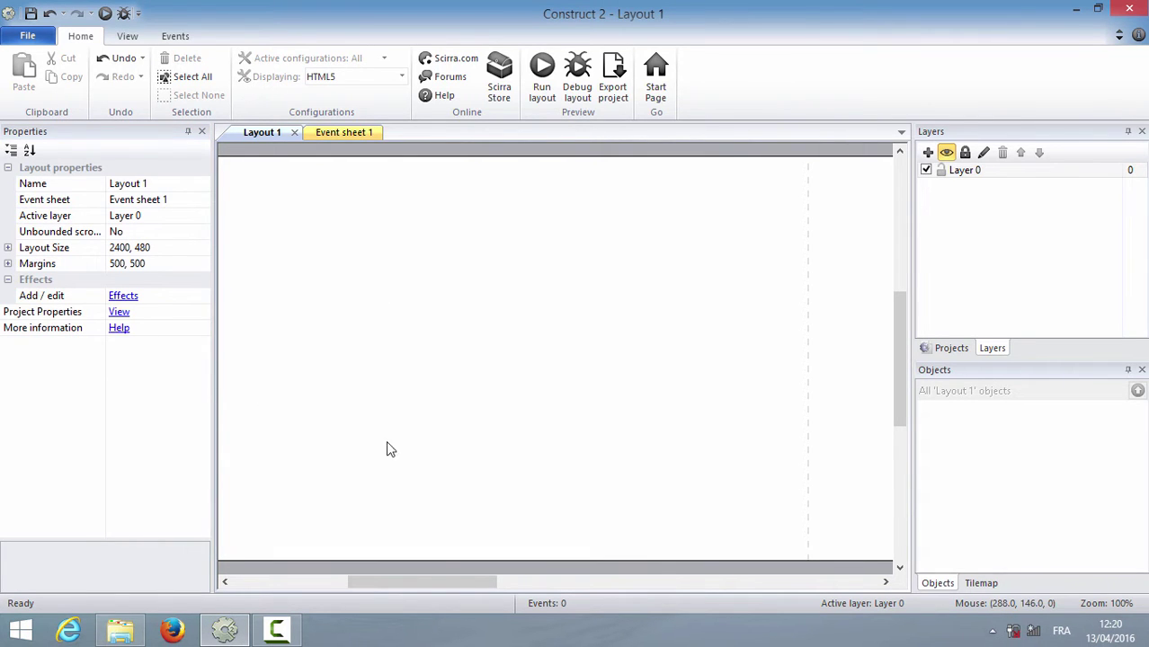
# Turn on snap to grid and grid display, with a grid width and height of 16.
pyautogui.moveTo(454, 585); pyautogui.dragTo(443, 584)
pyautogui.click(127, 36)
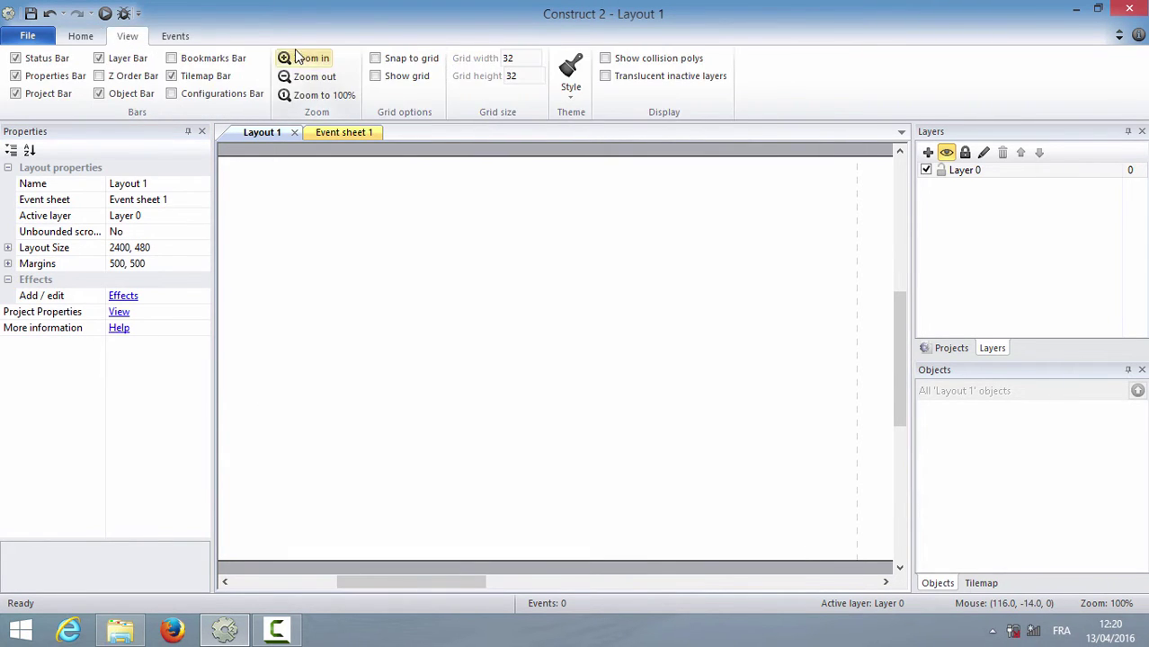
pyautogui.click(396, 58)
pyautogui.click(394, 76)
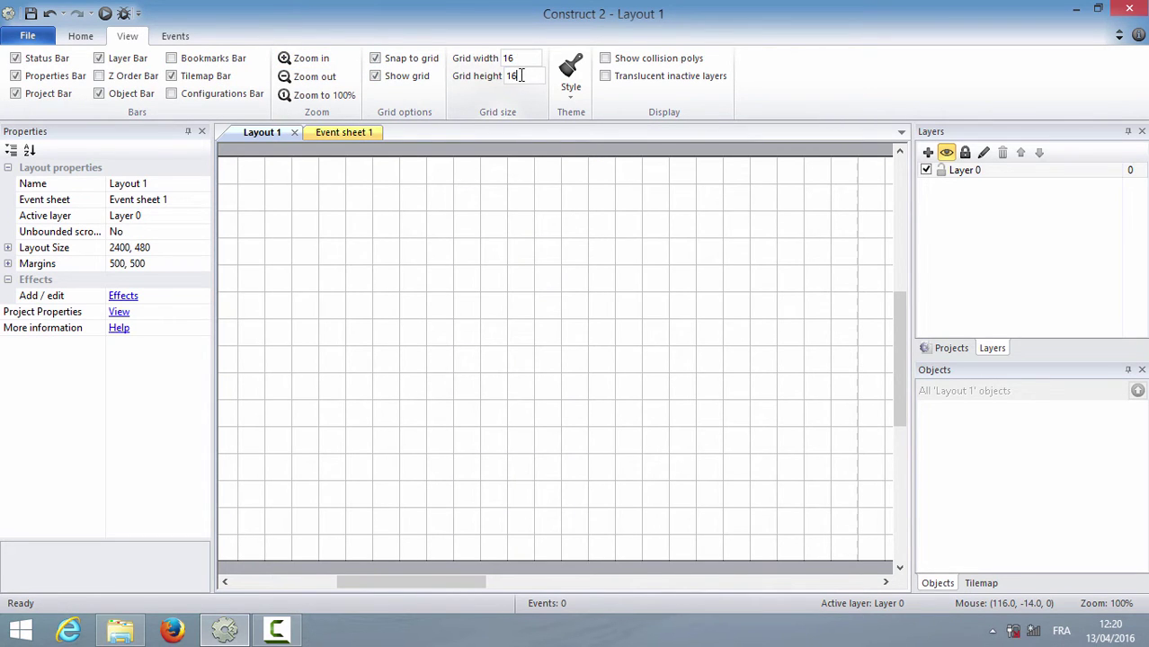
pyautogui.press('Return')
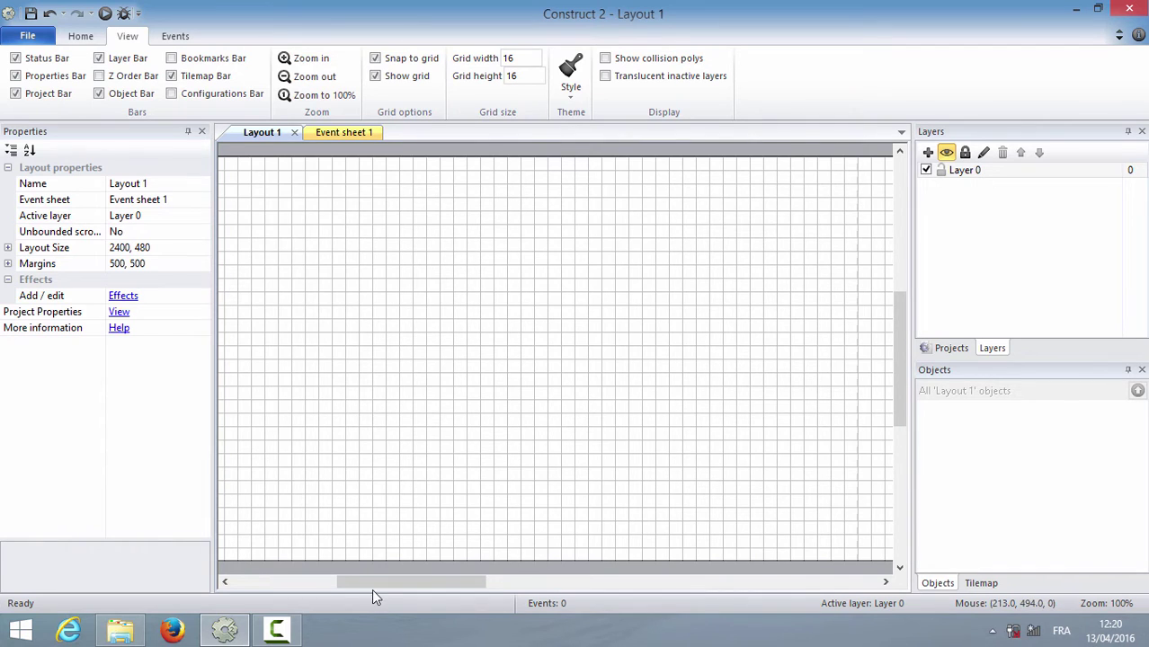
# Add the Play image from the Sprites folder to the layout as a sprite and place it at position 1200, 96.
pyautogui.click(120, 629)
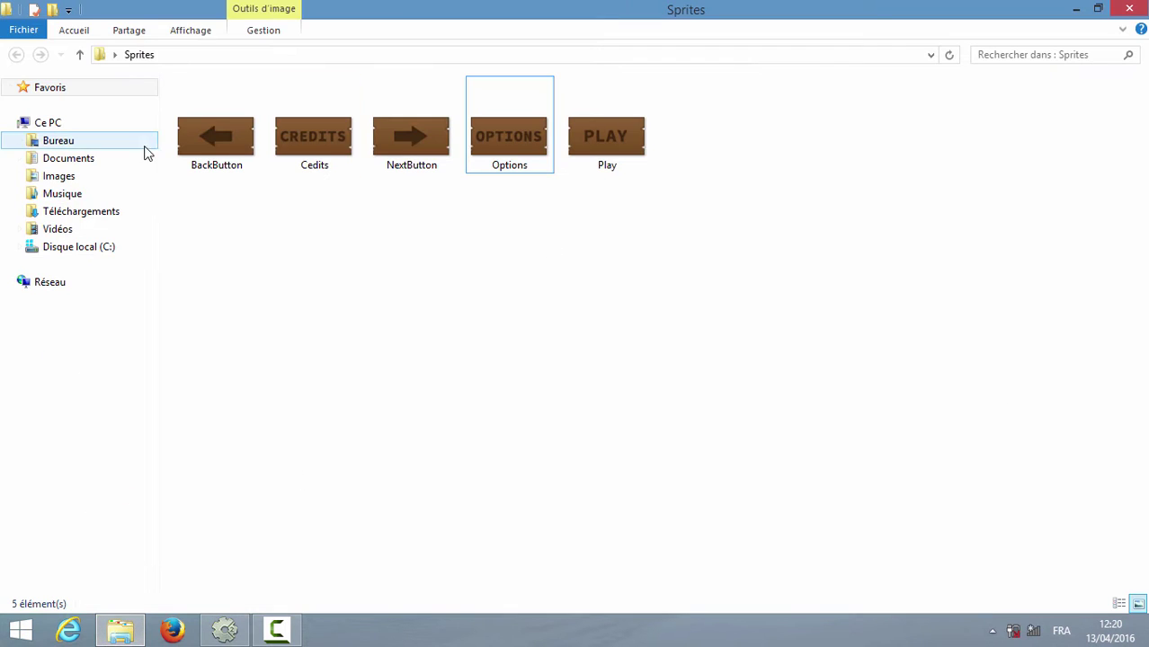
pyautogui.moveTo(604, 139); pyautogui.dragTo(868, 278)
pyautogui.moveTo(555, 581); pyautogui.dragTo(605, 582)
pyautogui.moveTo(665, 256); pyautogui.dragTo(667, 242)
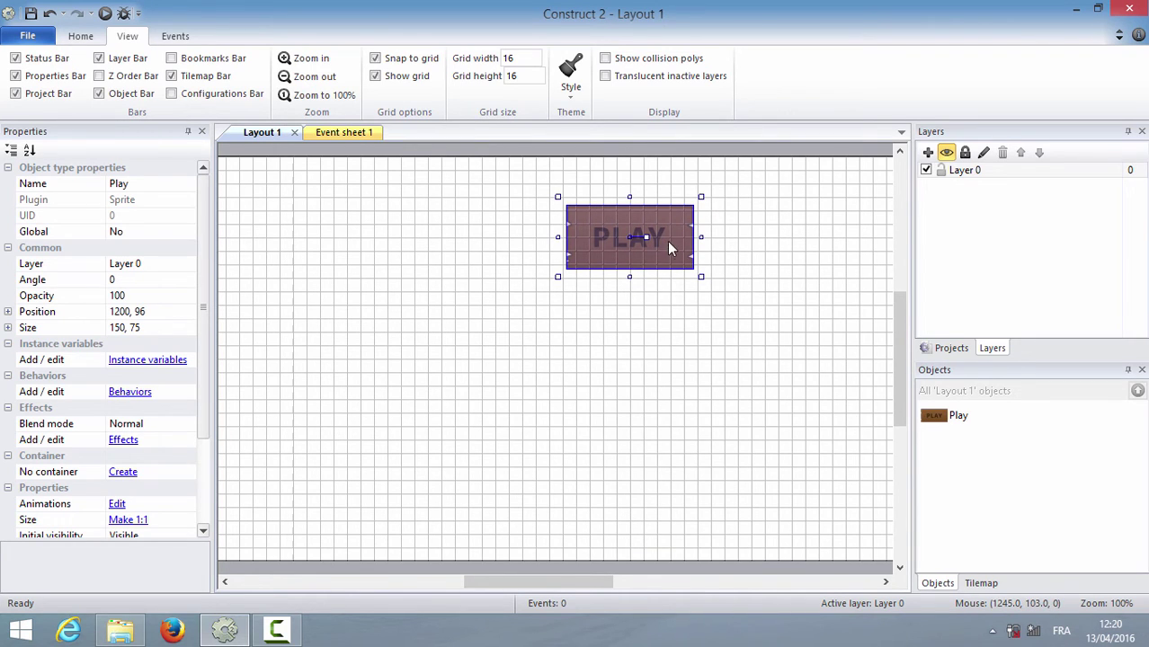
pyautogui.click(153, 311)
pyautogui.click(121, 311)
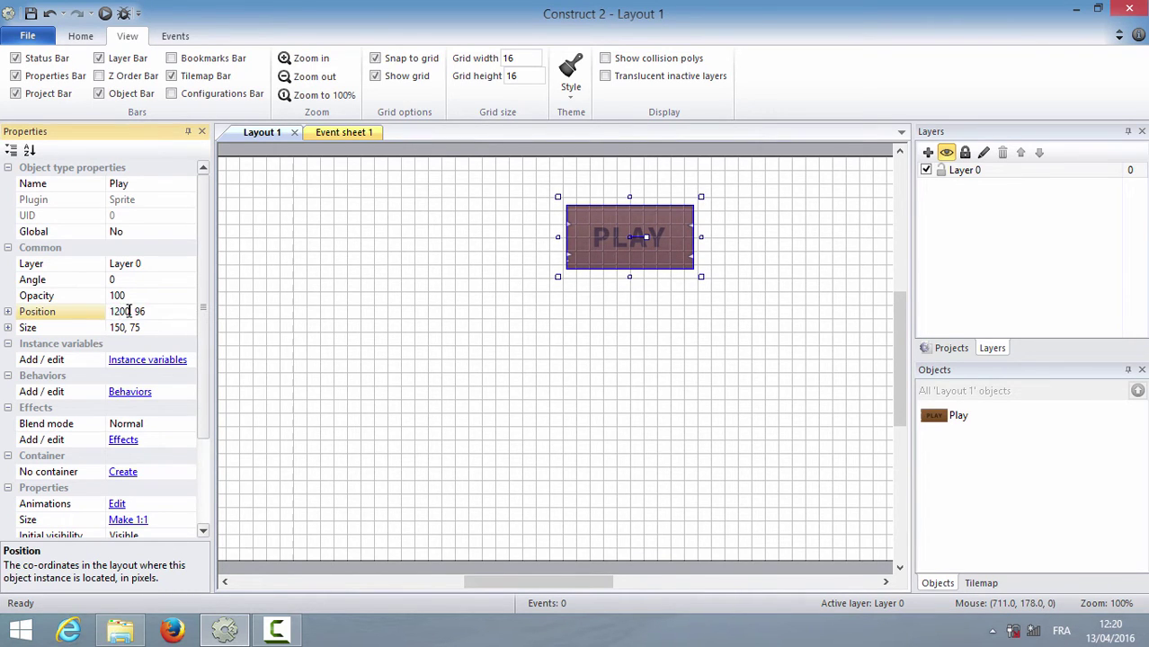
pyautogui.click(580, 278)
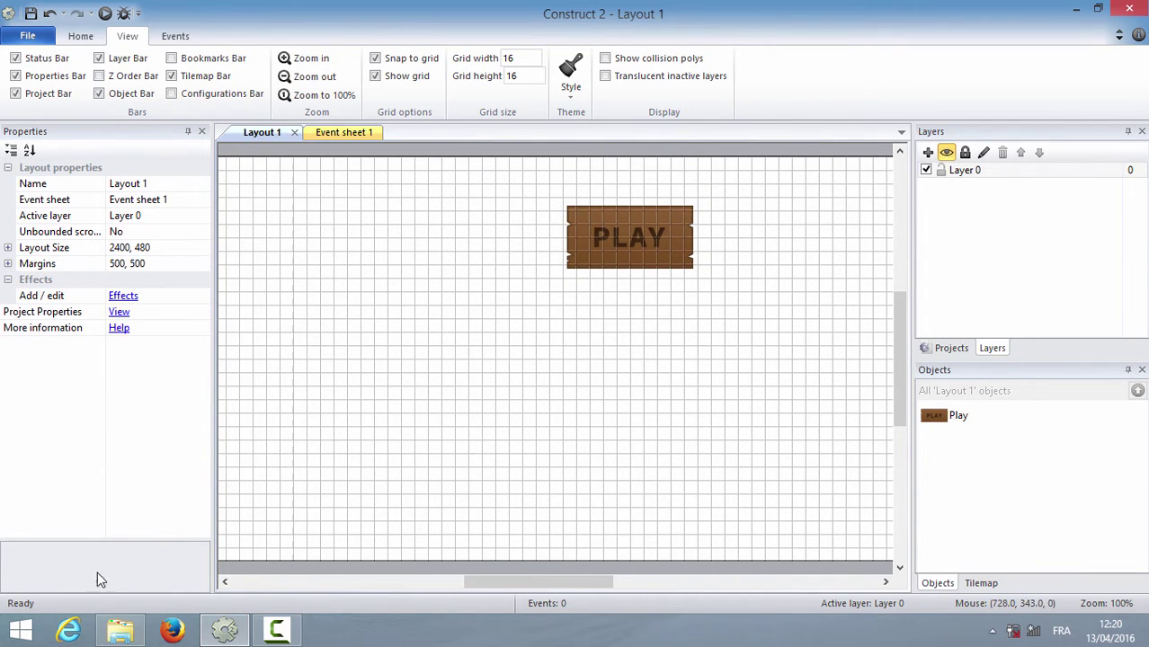
# Add the Options and Cedits images from the Sprites folder, stacked in a column below the Play button.
pyautogui.click(127, 629)
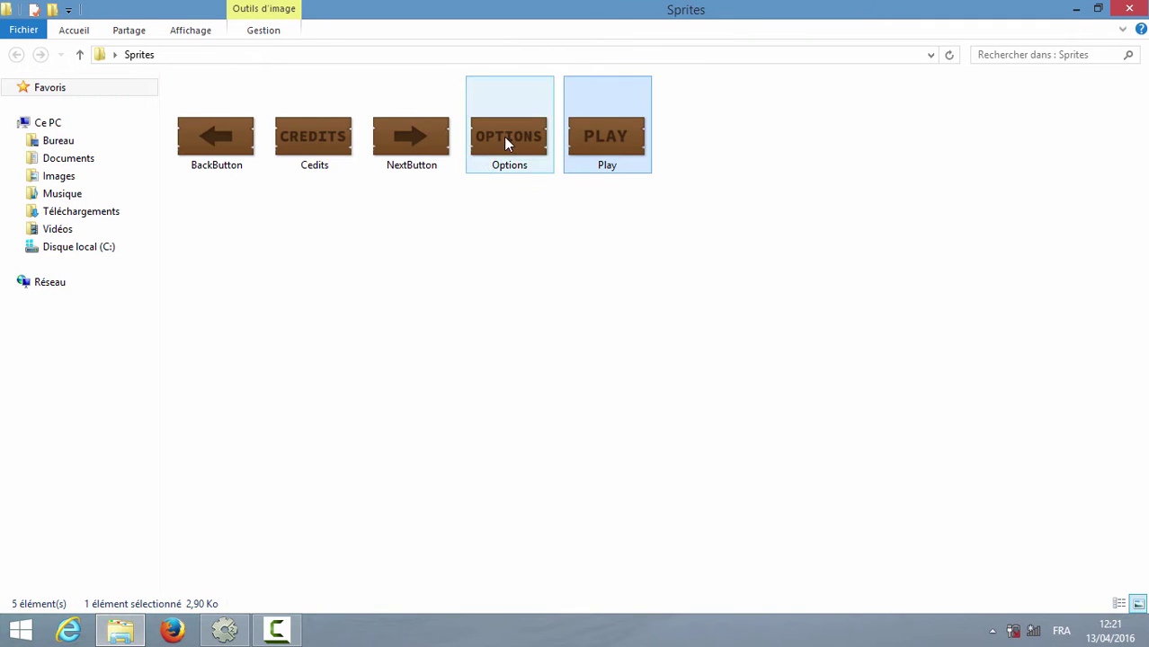
pyautogui.moveTo(506, 144); pyautogui.dragTo(632, 337)
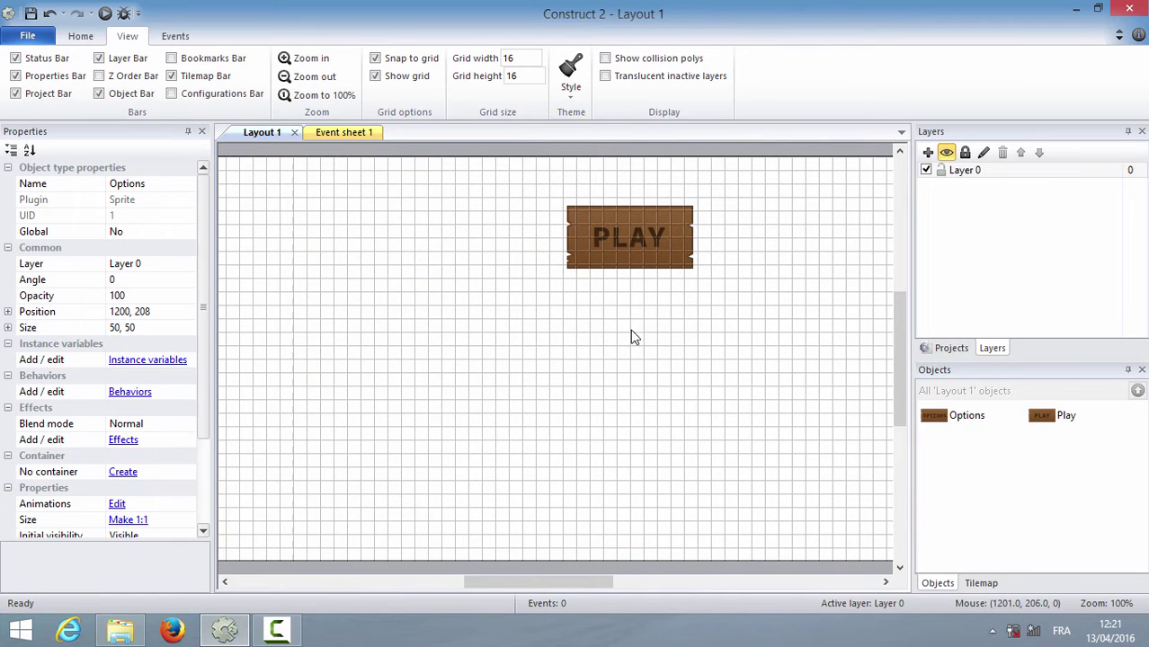
pyautogui.click(122, 632)
pyautogui.moveTo(350, 151); pyautogui.dragTo(644, 396)
pyautogui.click(737, 364)
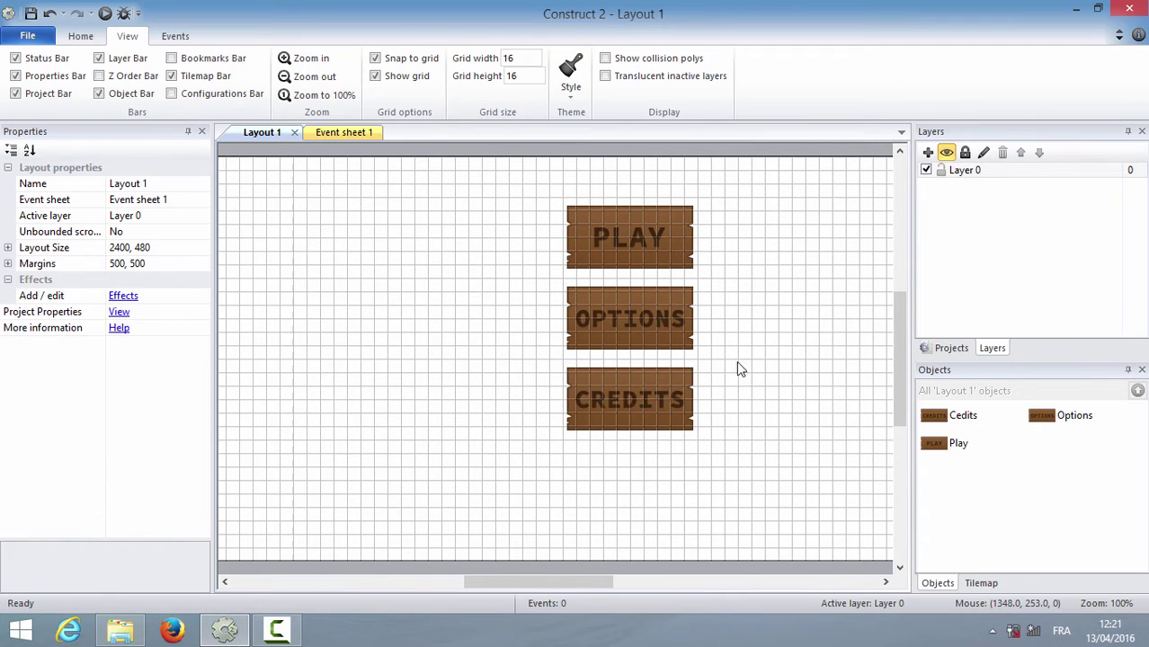
# Add the BackButton and NextButton images from the Sprites folder beside the menu column, with NextButton at 912, 160 and BackButton at 896, 320.
pyautogui.click(122, 632)
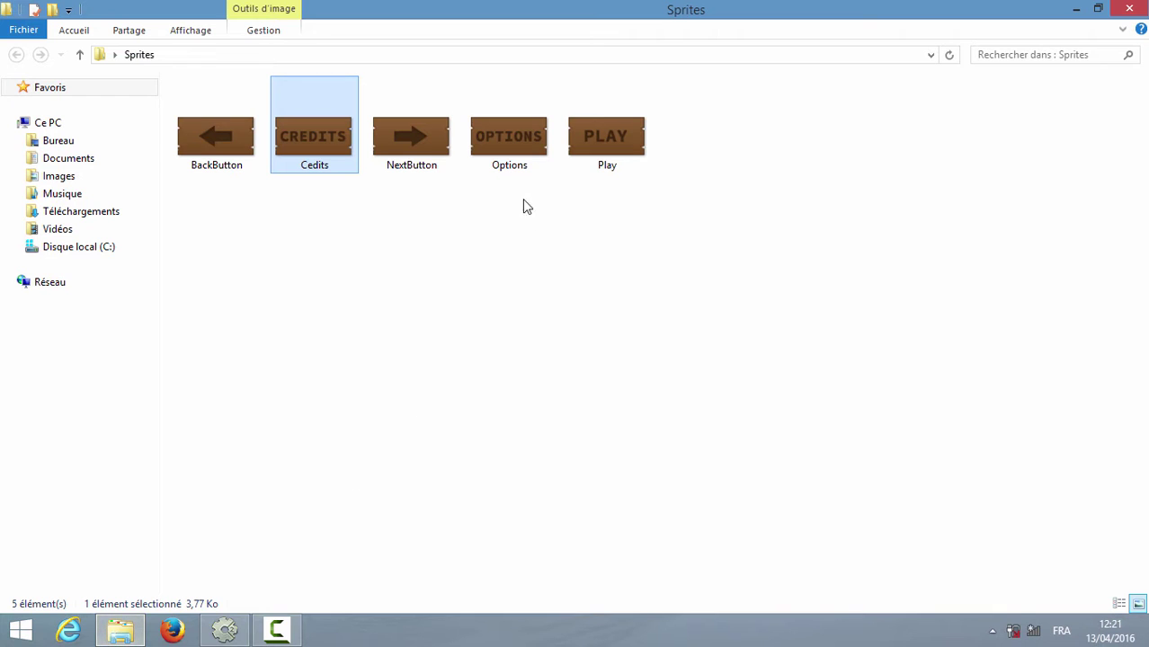
pyautogui.moveTo(247, 140); pyautogui.dragTo(374, 425)
pyautogui.click(123, 632)
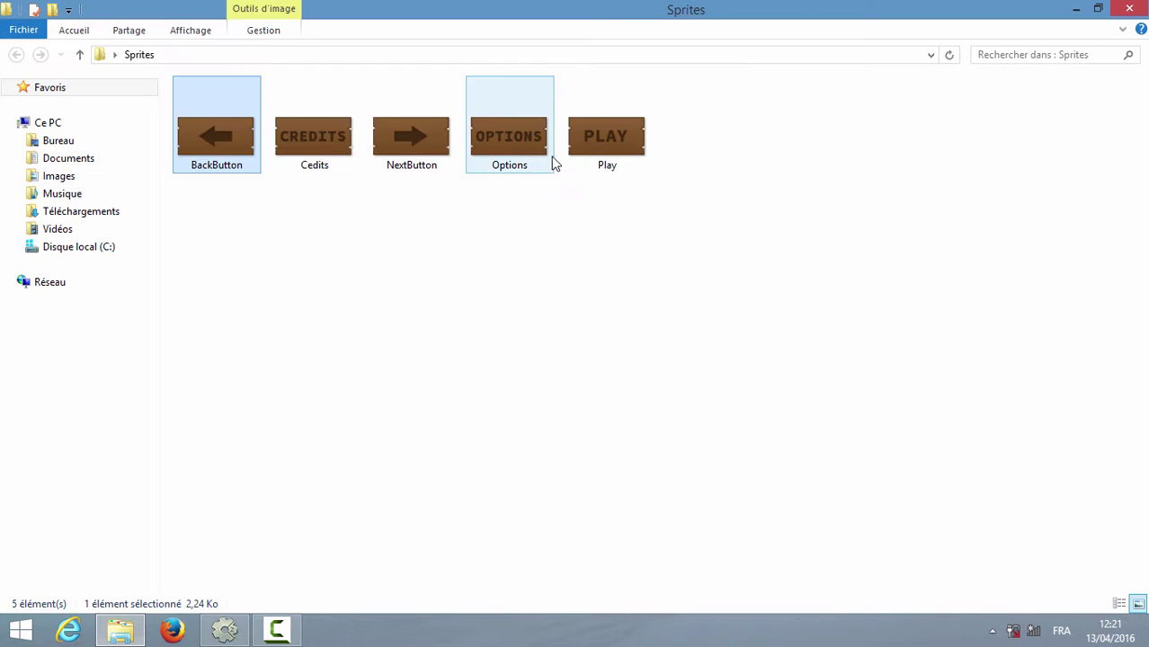
pyautogui.moveTo(398, 141); pyautogui.dragTo(393, 291)
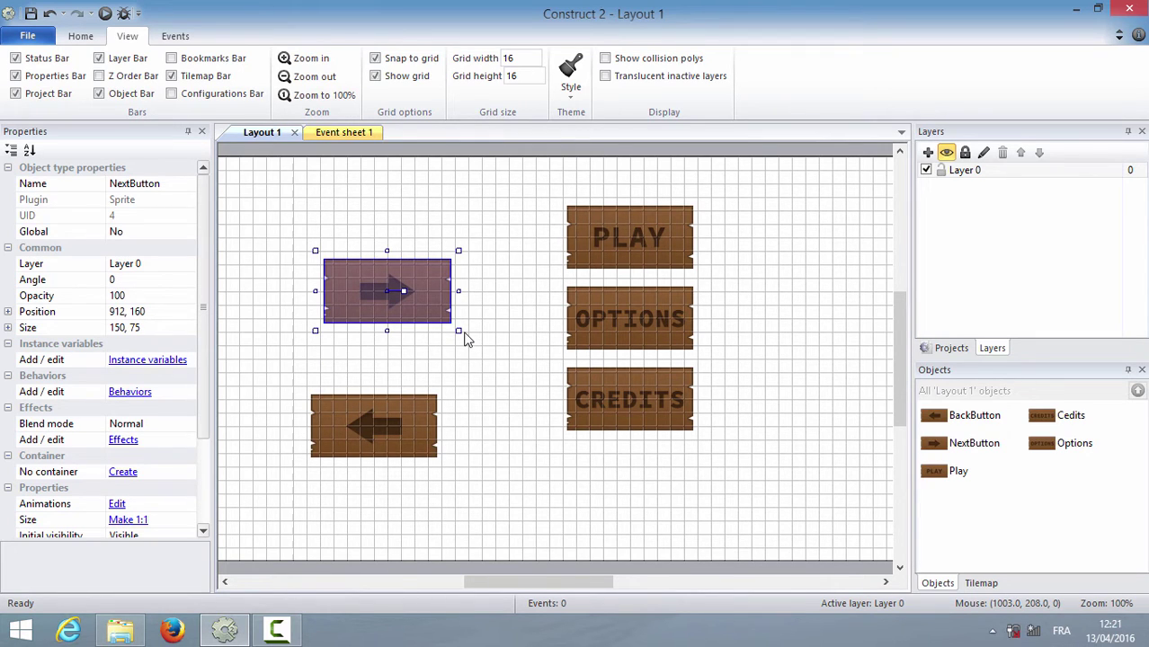
# Shrink the NextButton sprite proportionally to about 72 × 36 pixels and copy its size value.
pyautogui.moveTo(459, 330); pyautogui.dragTo(402, 289)
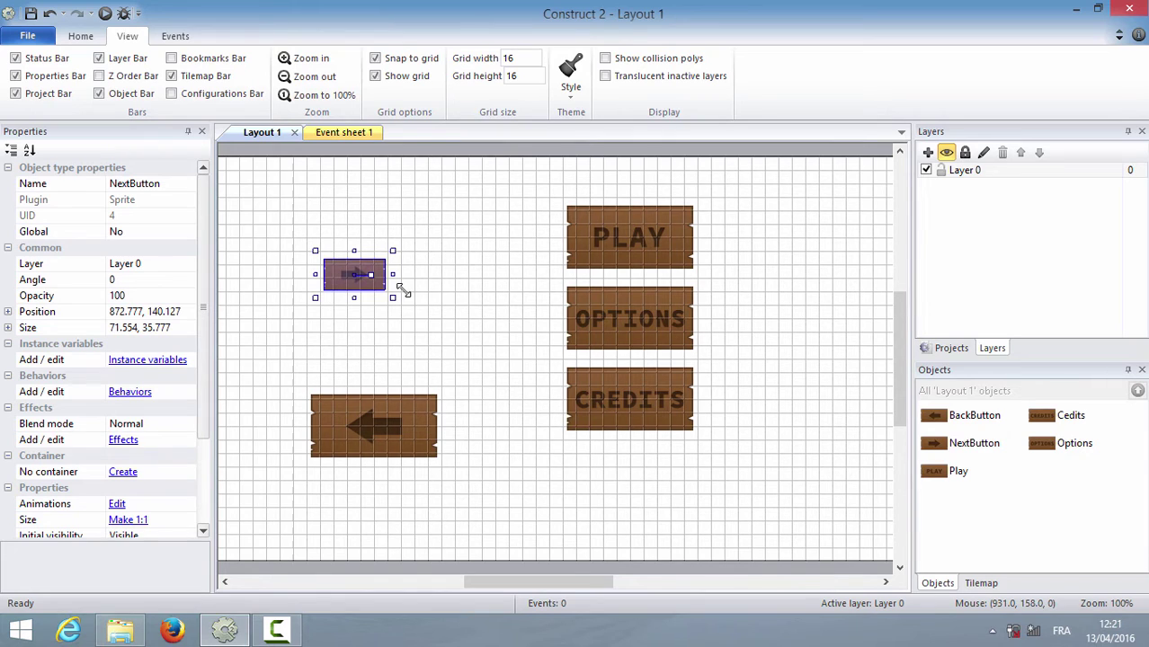
pyautogui.click(180, 327)
pyautogui.hotkey('ctrl', 'c')
pyautogui.rightClick(183, 327)
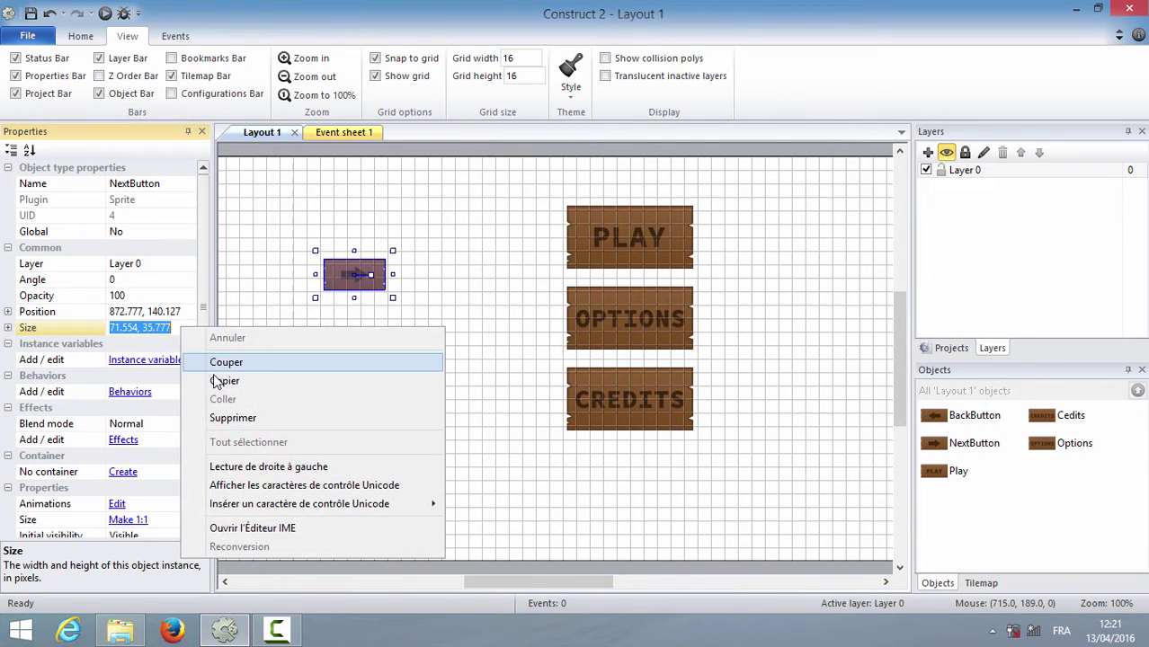
pyautogui.click(297, 381)
# Paste the copied size 71.554, 35.777 into the BackButton sprite's size.
pyautogui.click(333, 410)
pyautogui.click(144, 329)
pyautogui.rightClick(144, 328)
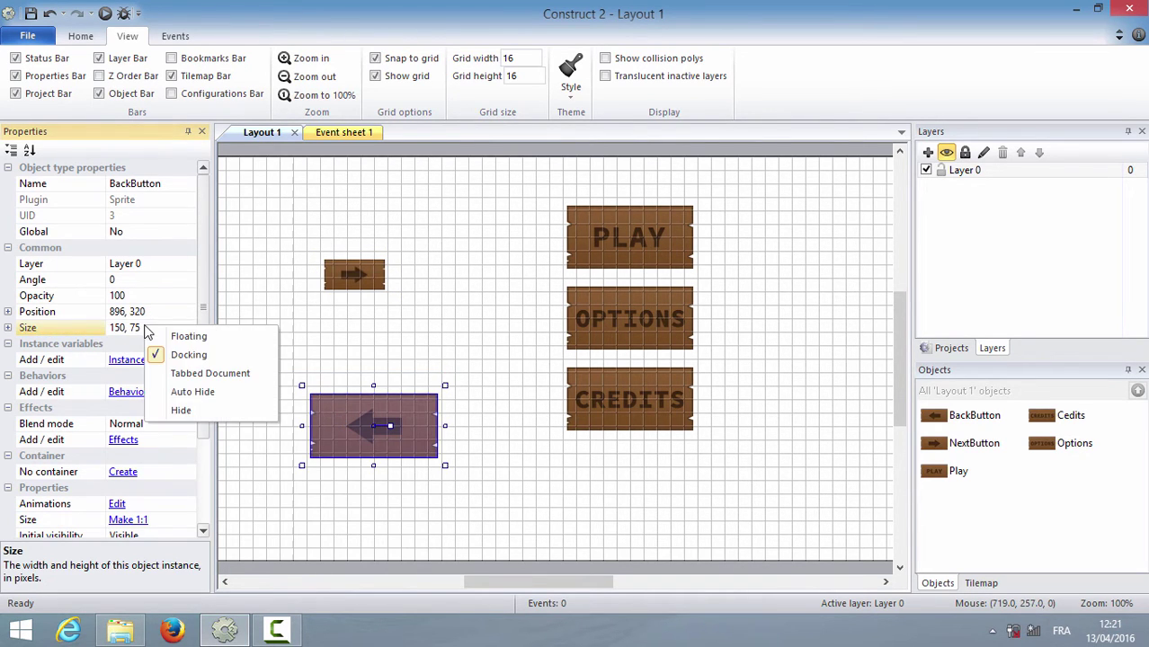
pyautogui.press('Escape')
pyautogui.rightClick(144, 328)
pyautogui.click(192, 401)
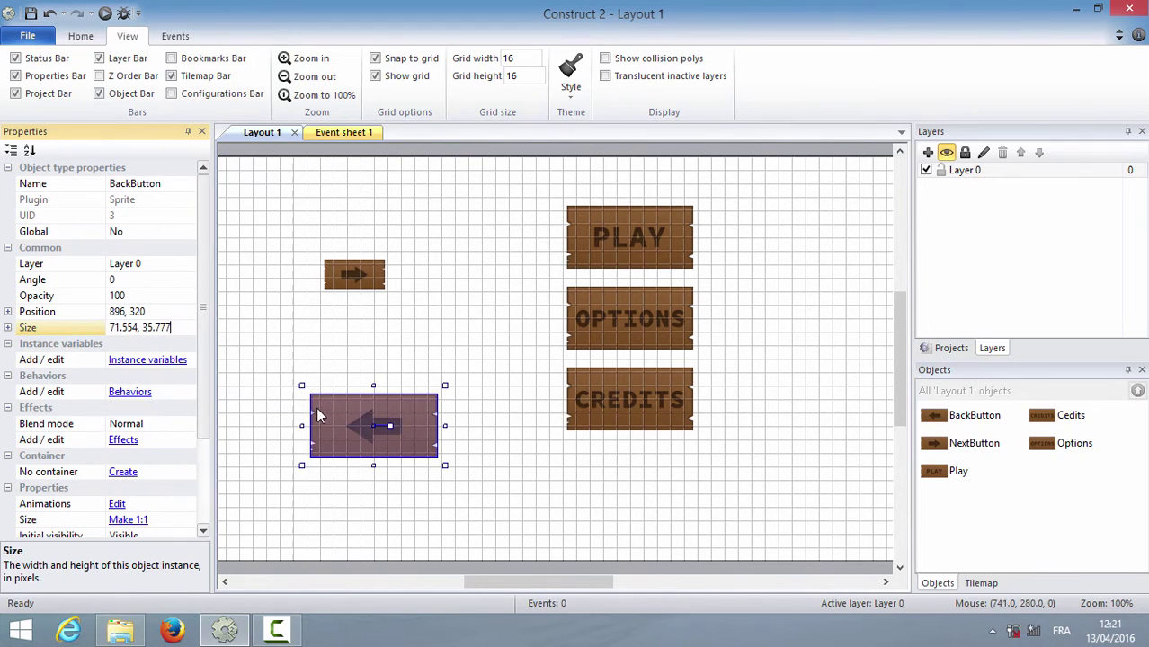
pyautogui.click(326, 368)
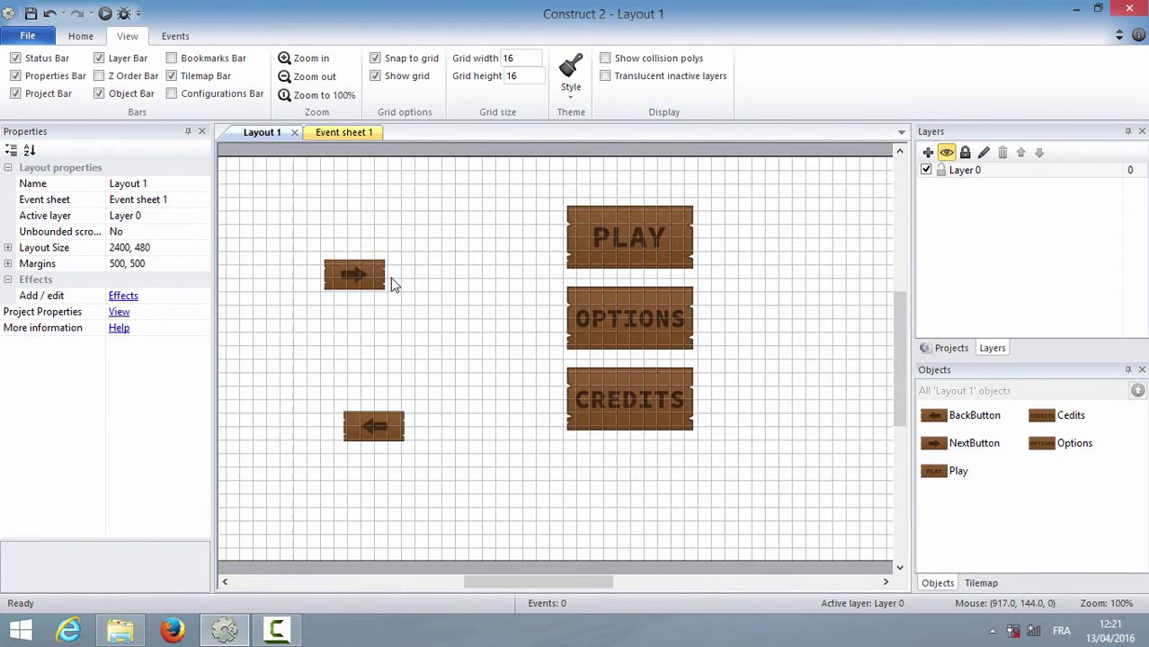
# Move NextButton to 752, 448 and BackButton to 1664, 448 along the layout's lower edge.
pyautogui.moveTo(382, 279); pyautogui.dragTo(260, 552)
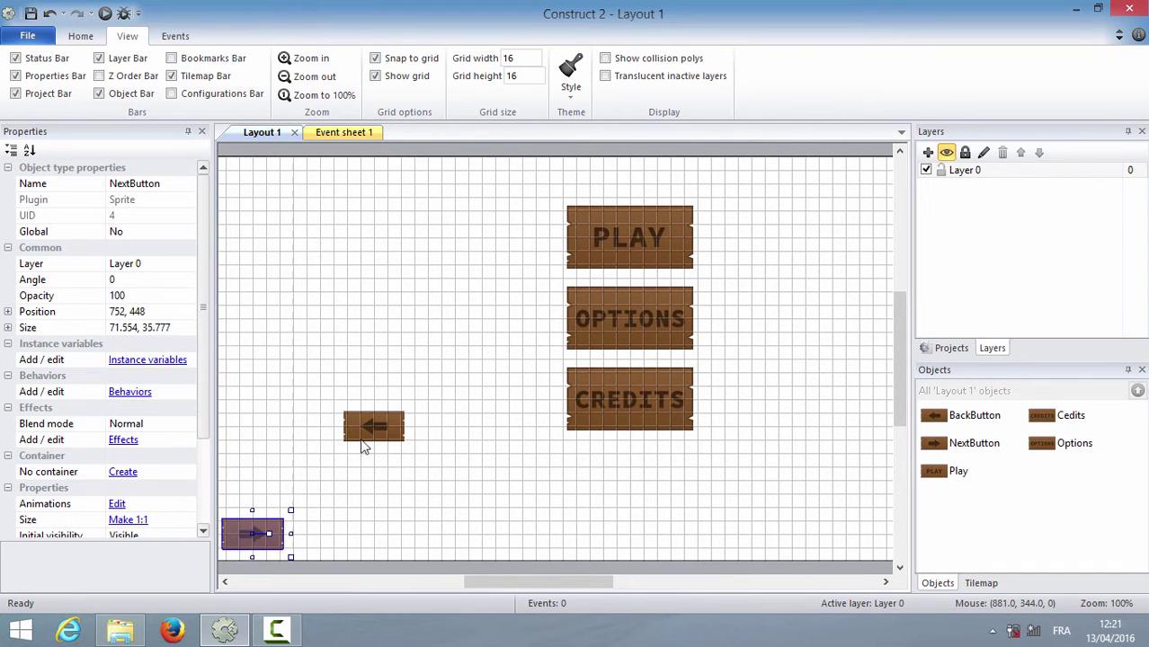
pyautogui.moveTo(367, 438); pyautogui.dragTo(535, 537)
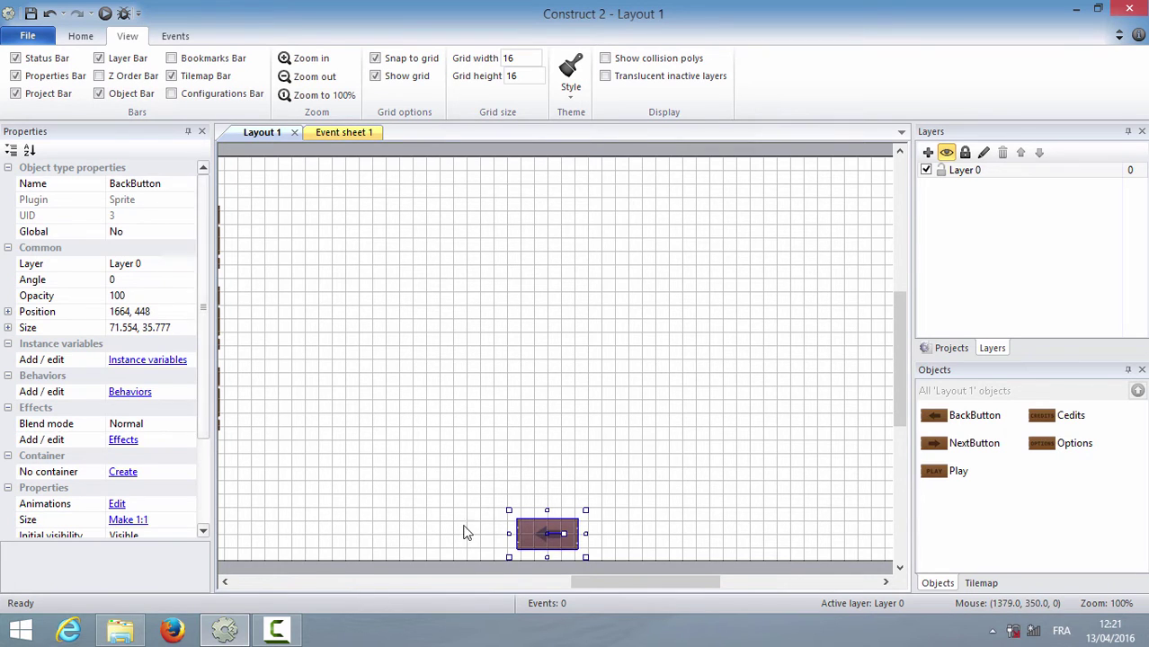
pyautogui.moveTo(596, 585); pyautogui.dragTo(459, 586)
pyautogui.click(601, 454)
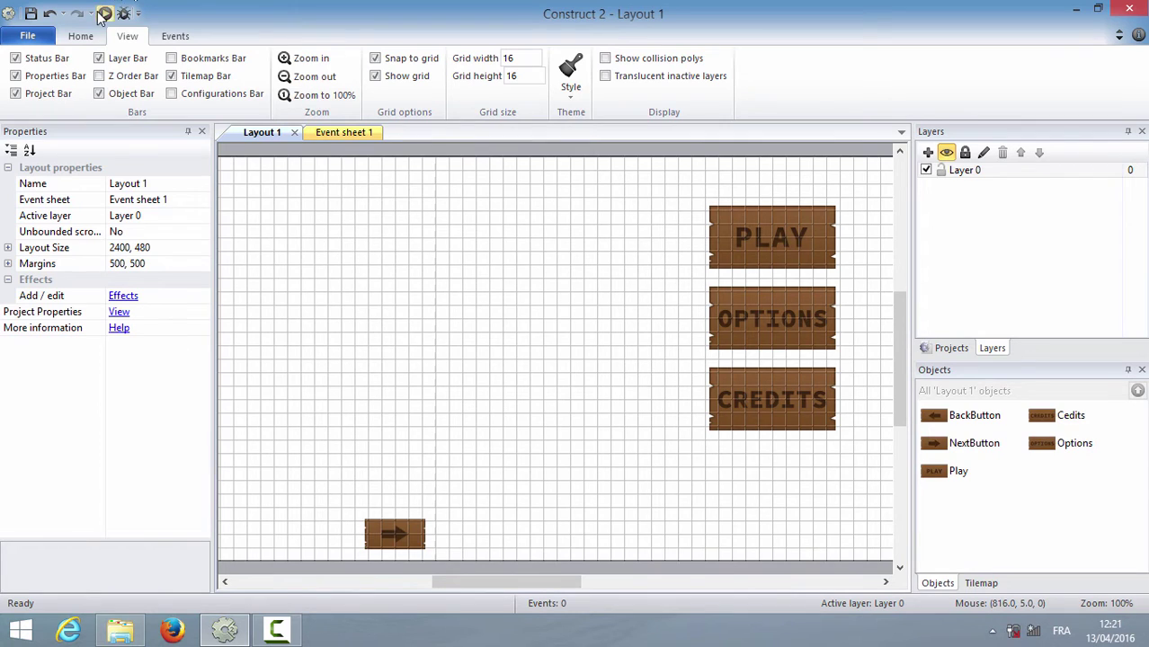
# Set the project's fullscreen in browser mode to Letterbox integer scale, then preview the layout and close the preview.
pyautogui.click(119, 312)
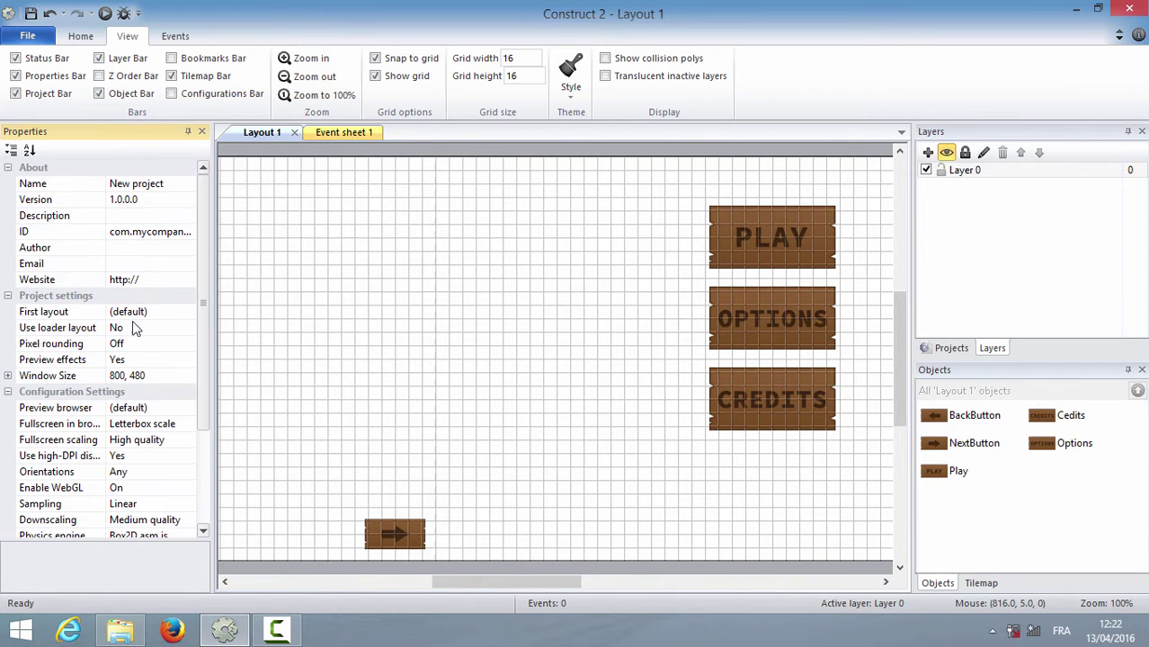
pyautogui.click(187, 411)
pyautogui.click(187, 424)
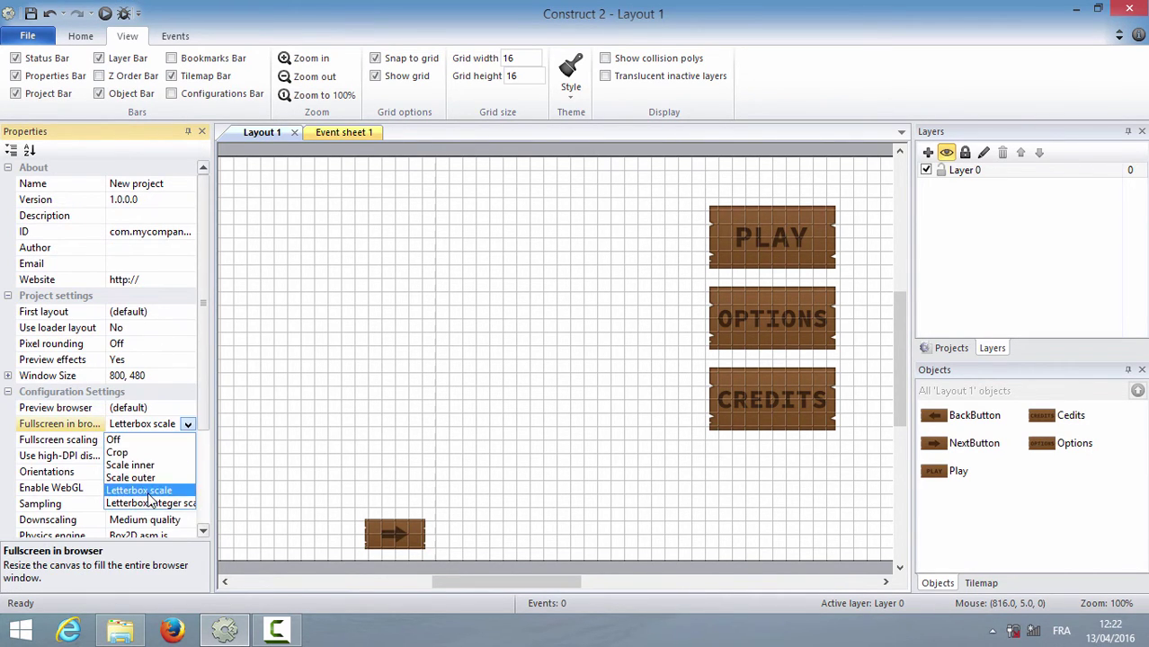
pyautogui.click(153, 500)
pyautogui.click(104, 14)
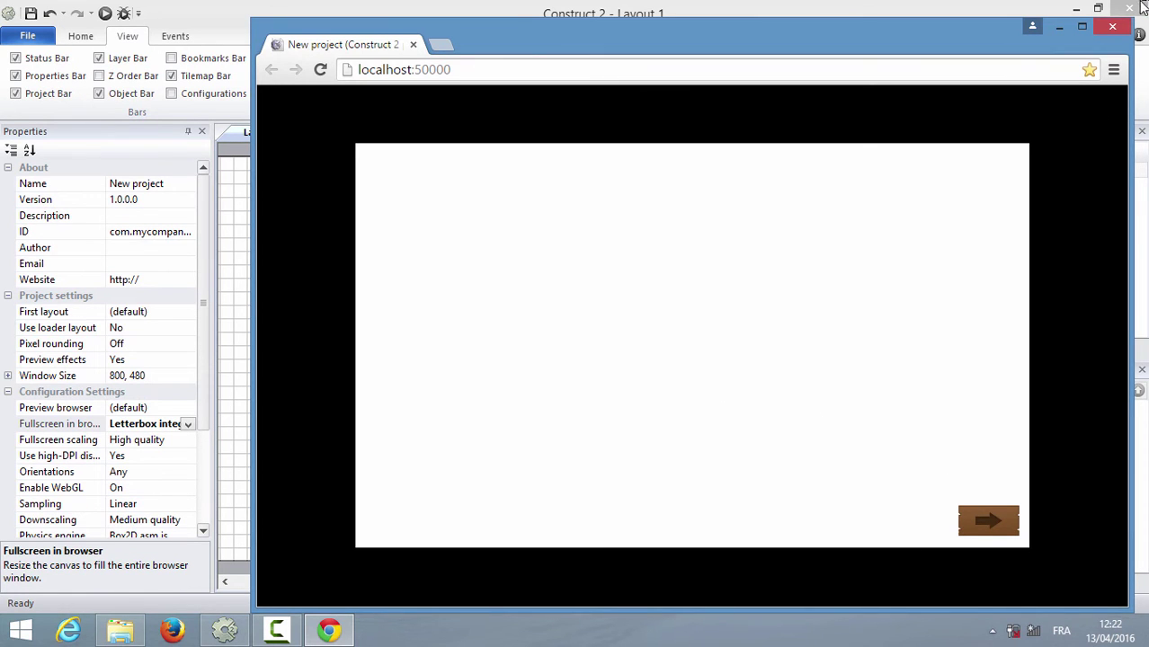
pyautogui.click(1112, 26)
# Create a global number variable named NextMenuPosition with initial value 1200 in Event sheet 1.
pyautogui.click(358, 134)
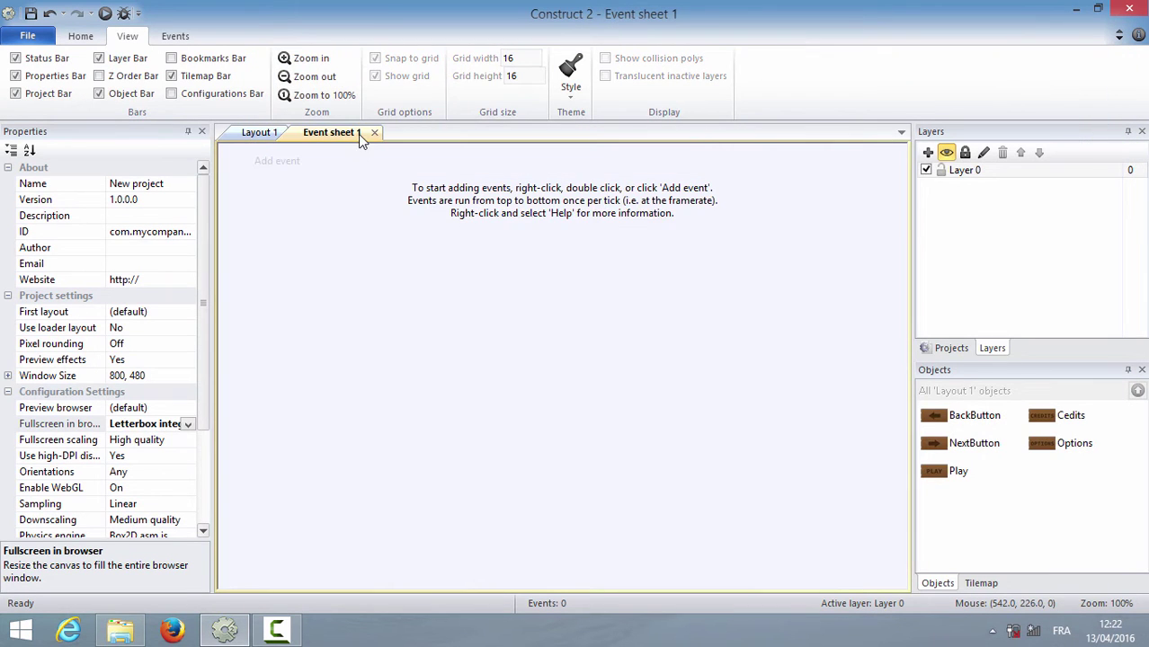
pyautogui.rightClick(308, 241)
pyautogui.click(350, 305)
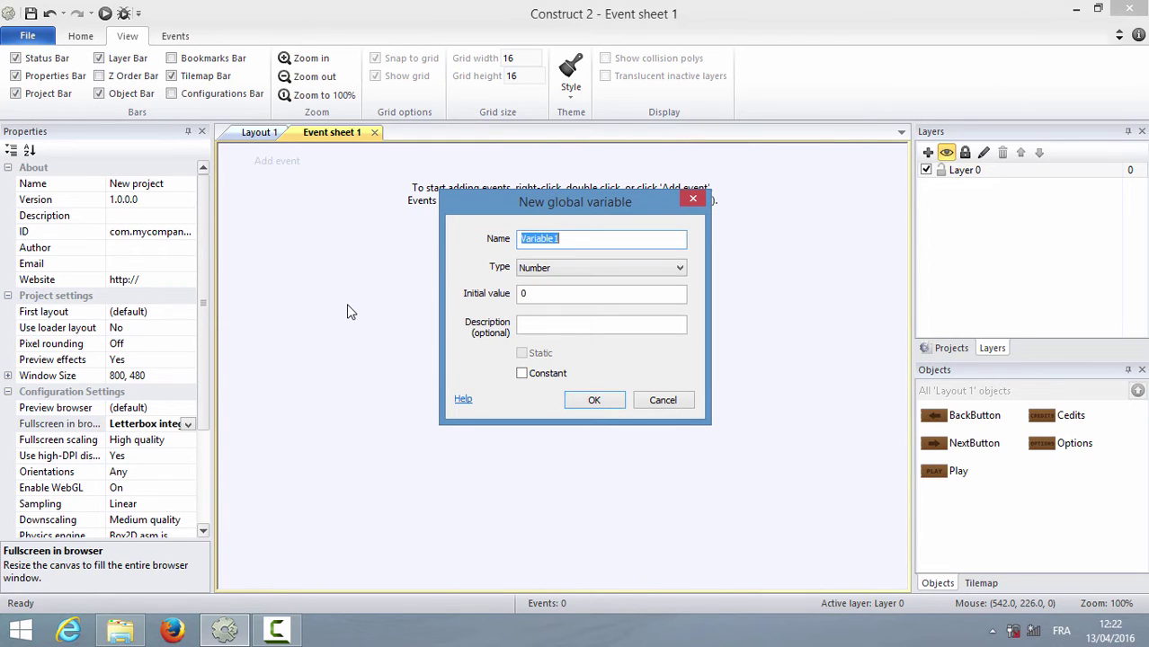
pyautogui.write('NextMenuPosition')
pyautogui.doubleClick(535, 295)
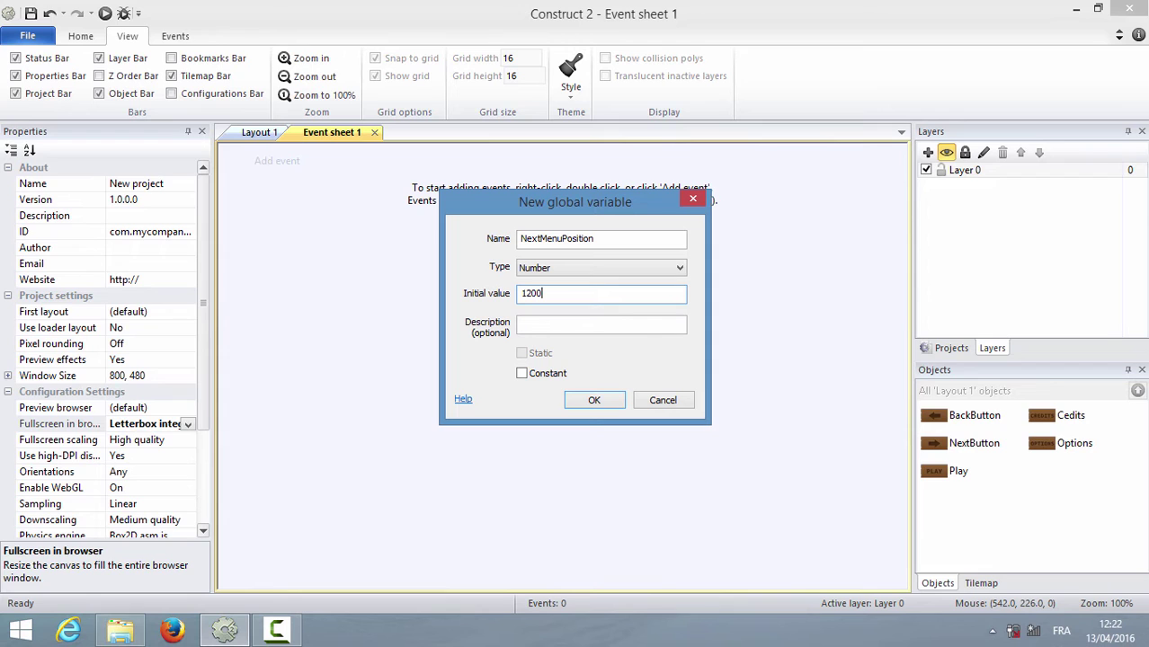
pyautogui.press('Return')
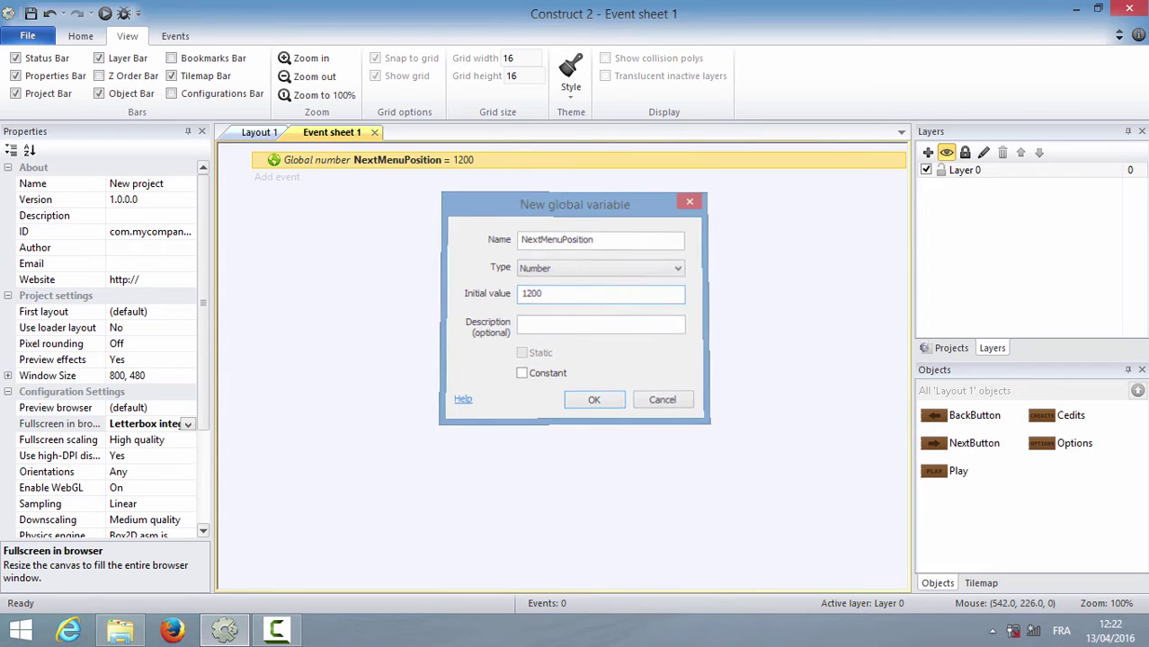
# Add a System "On start of layout" event below the global variable in Event sheet 1.
pyautogui.click(279, 177)
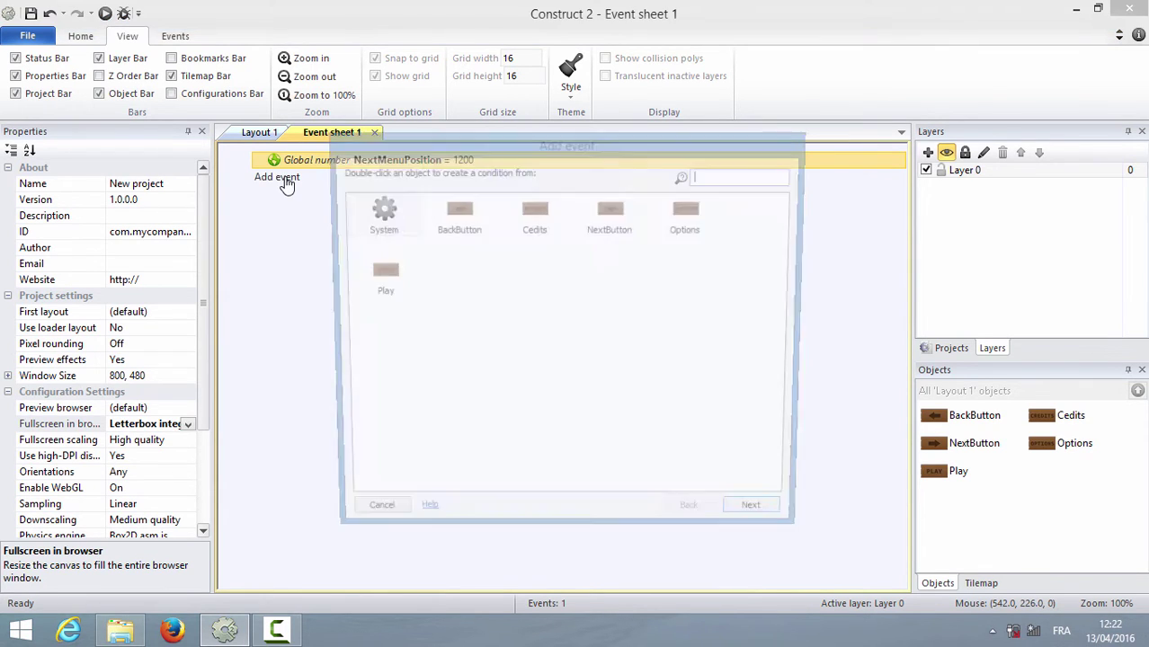
pyautogui.doubleClick(373, 214)
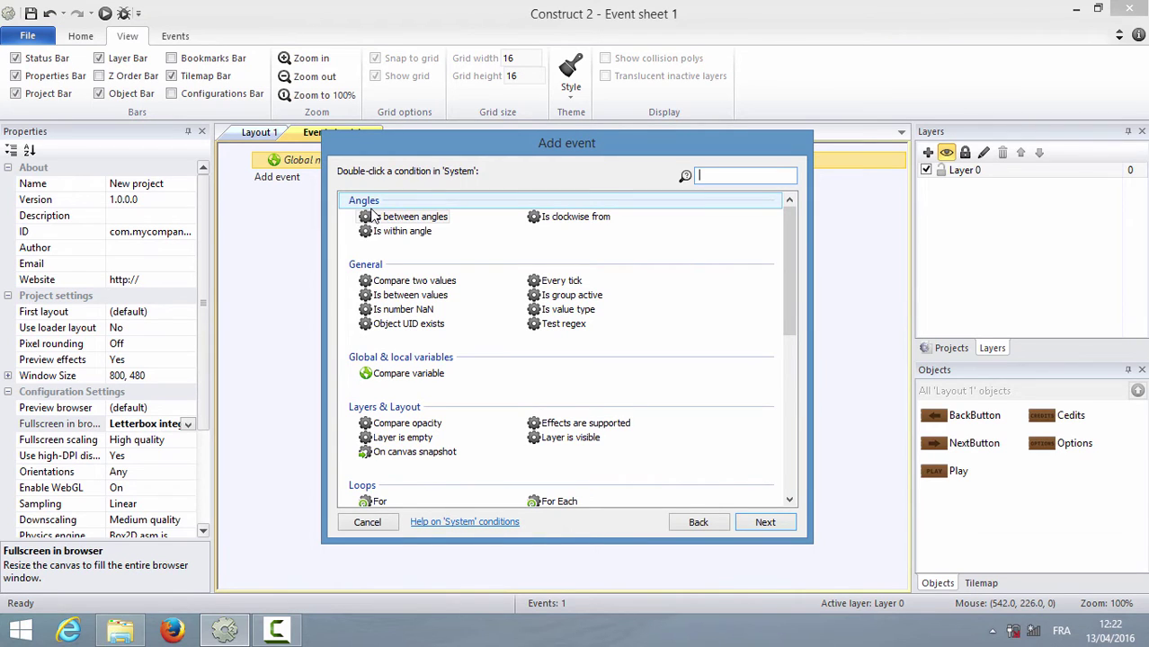
pyautogui.write('oo')
pyautogui.press('BackSpace')
pyautogui.write('n')
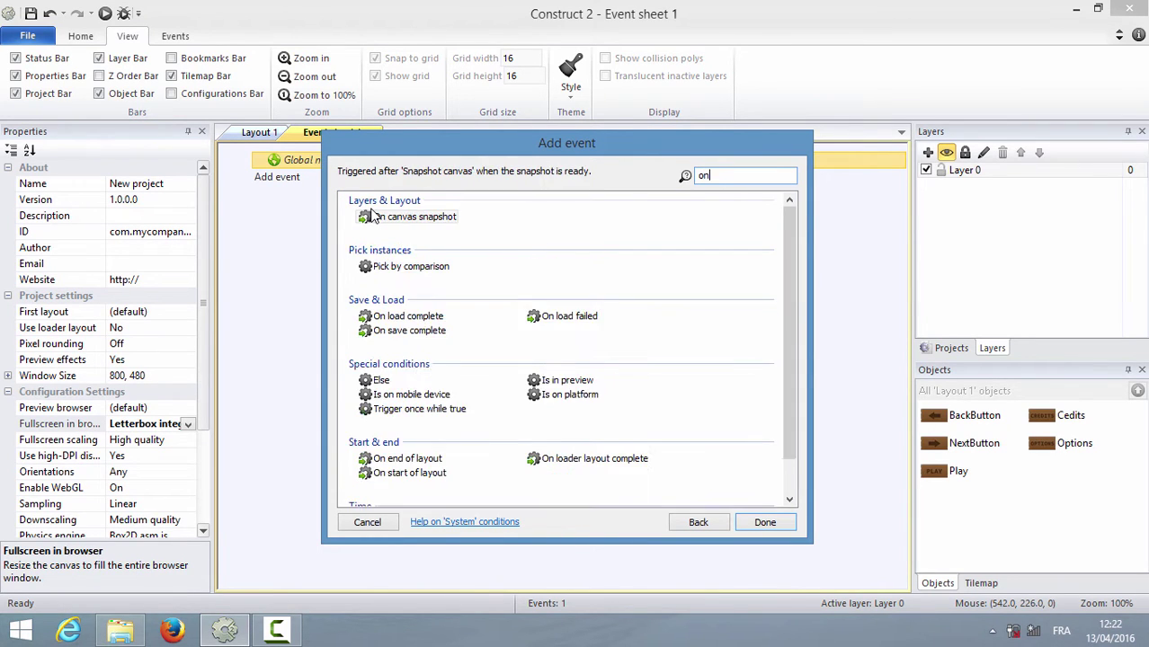
pyautogui.write(' st')
pyautogui.doubleClick(385, 218)
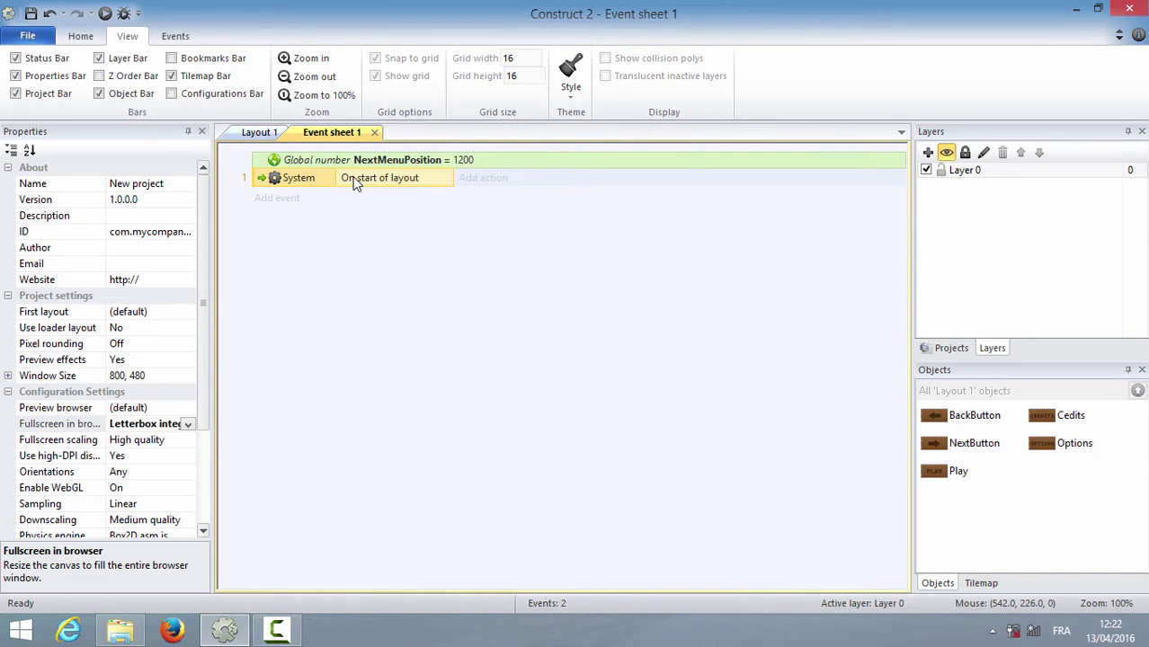
# Give the "On start of layout" event a System Scroll to X action with X set to NextMenuPosition.
pyautogui.click(465, 185)
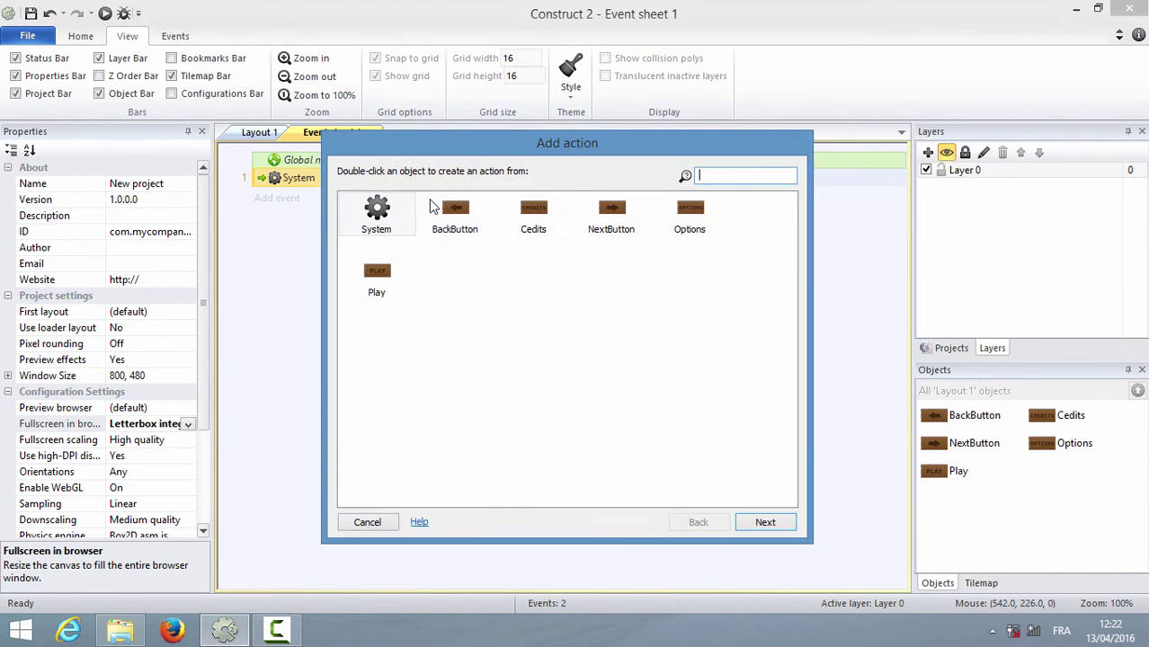
pyautogui.doubleClick(379, 212)
pyautogui.write('scr')
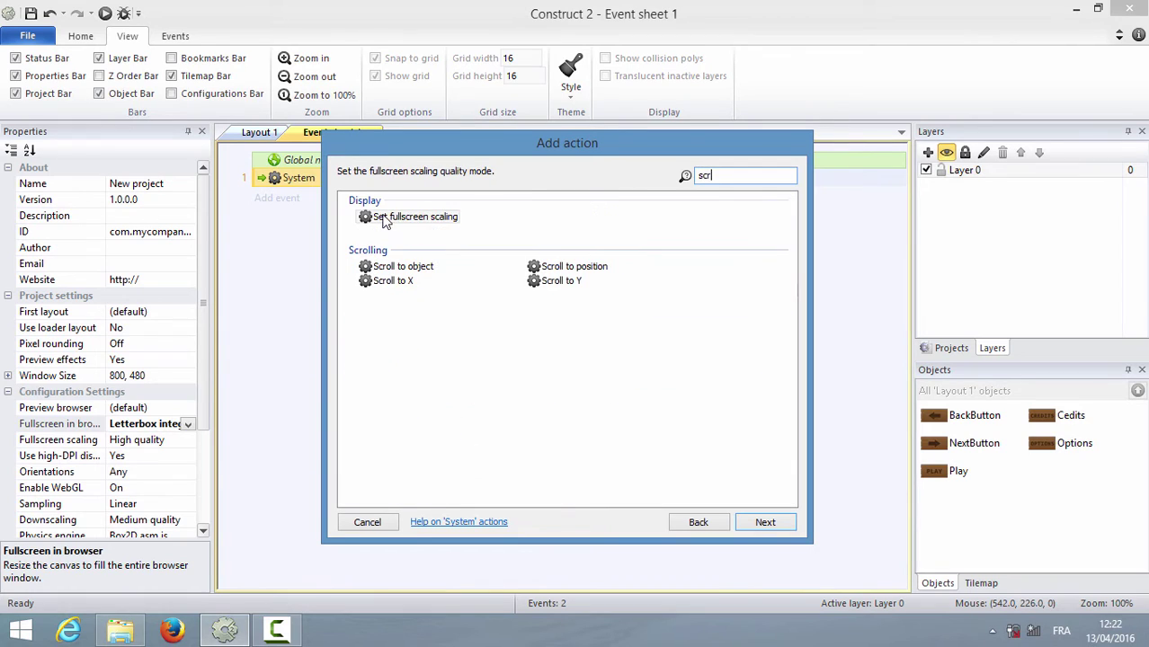
pyautogui.doubleClick(387, 280)
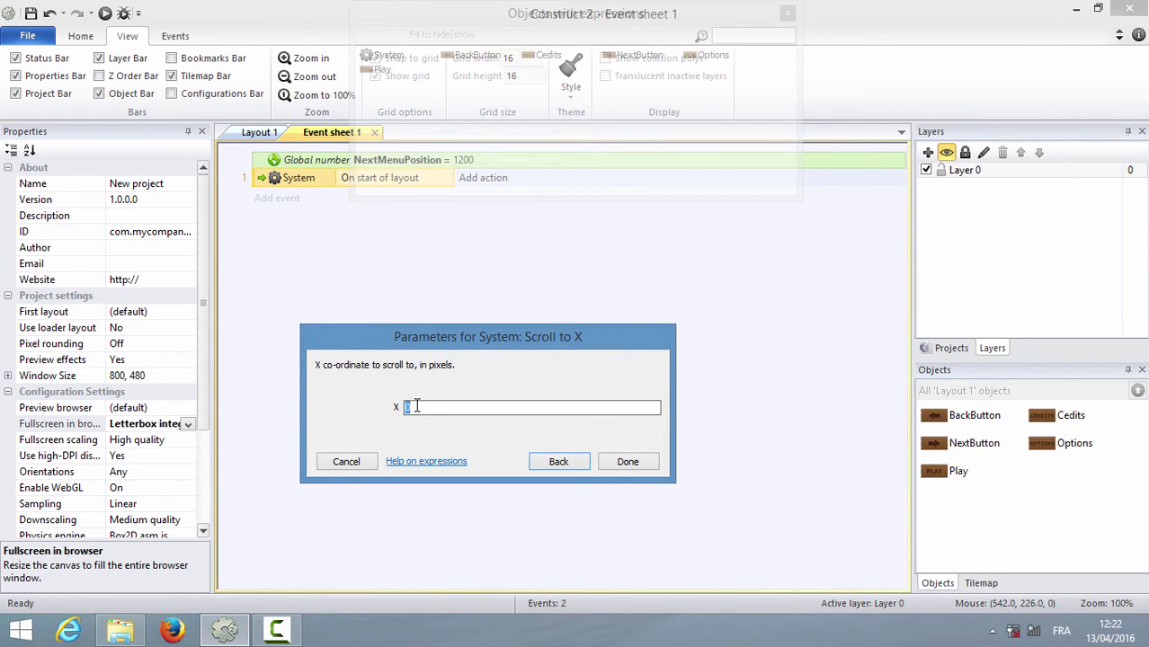
pyautogui.write('ne')
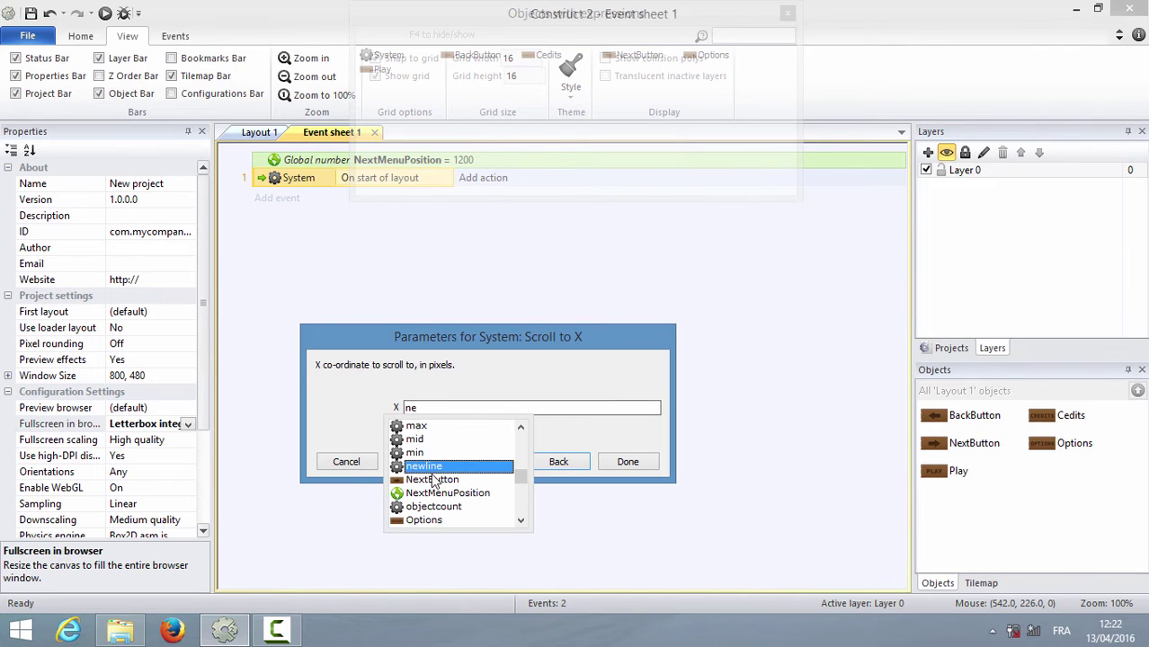
pyautogui.click(445, 492)
pyautogui.click(620, 462)
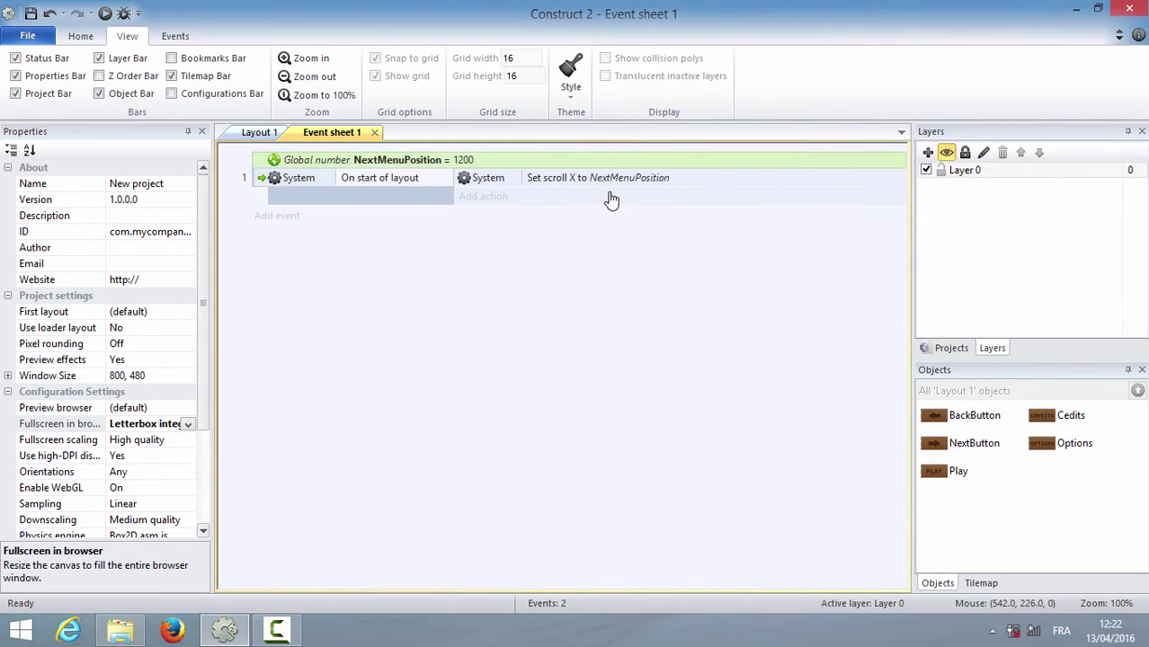
# Preview the project, close the preview, and check the Play sprite's position in Layout 1.
pyautogui.click(105, 14)
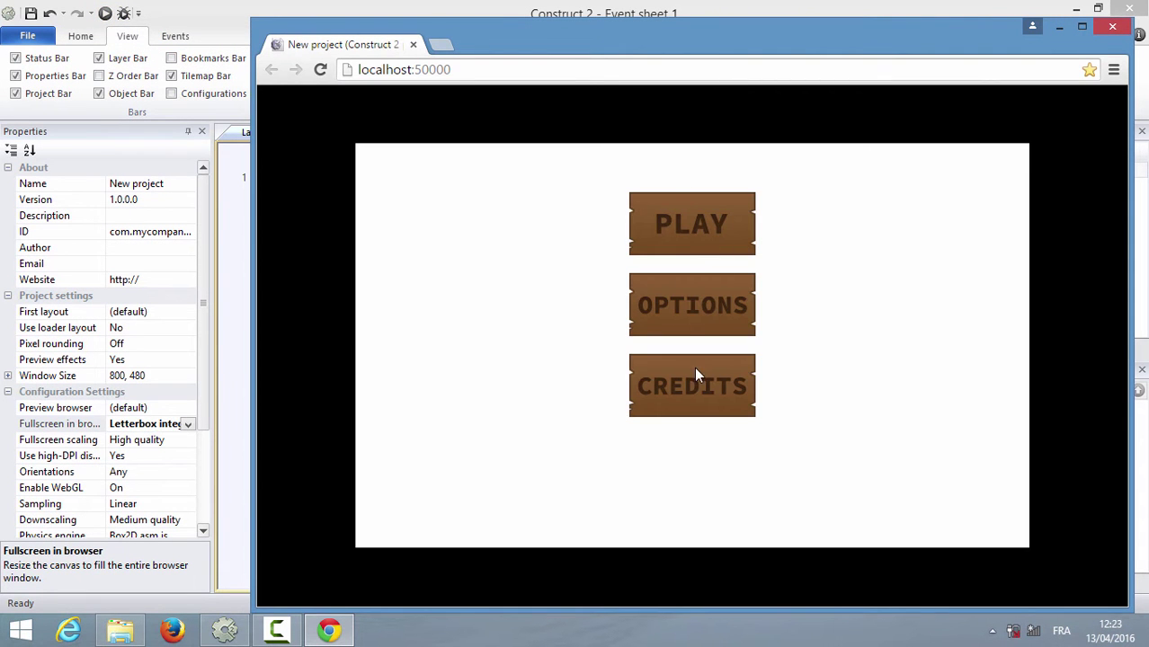
pyautogui.click(1111, 28)
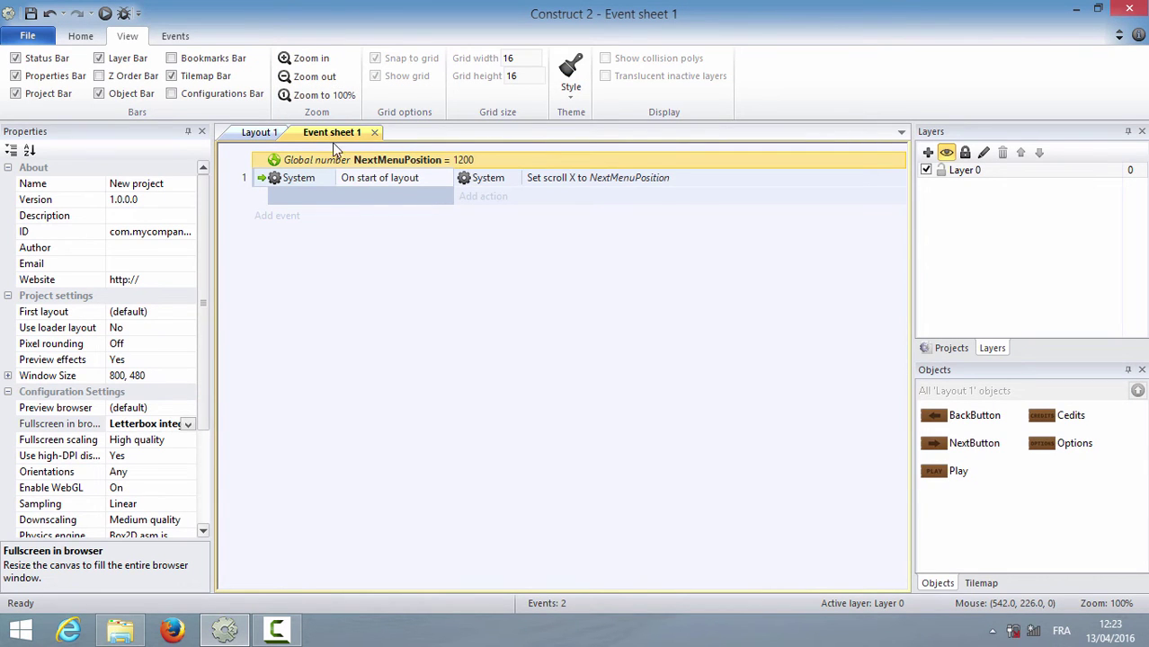
pyautogui.click(245, 136)
pyautogui.click(832, 266)
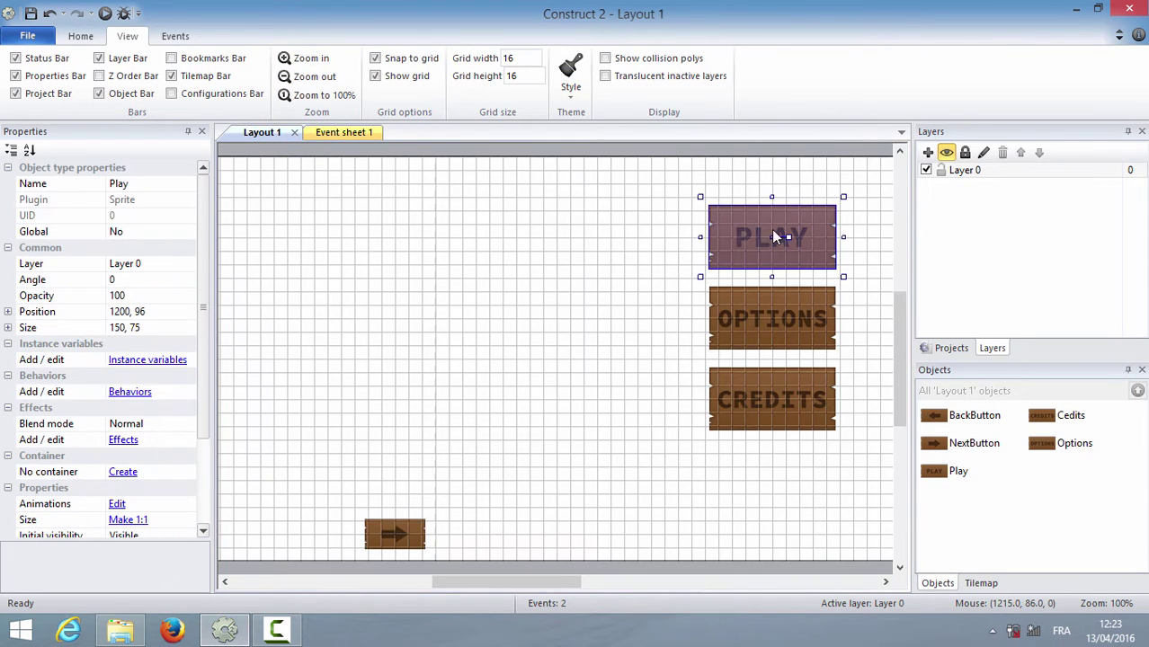
pyautogui.click(126, 312)
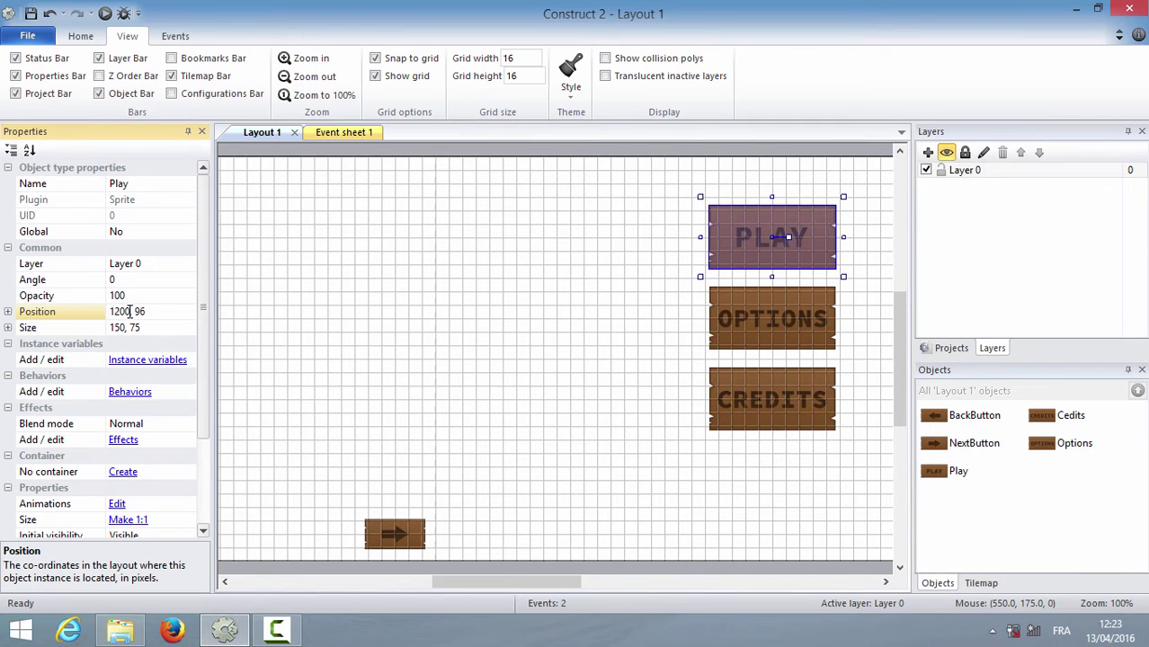
pyautogui.doubleClick(124, 311)
pyautogui.click(728, 203)
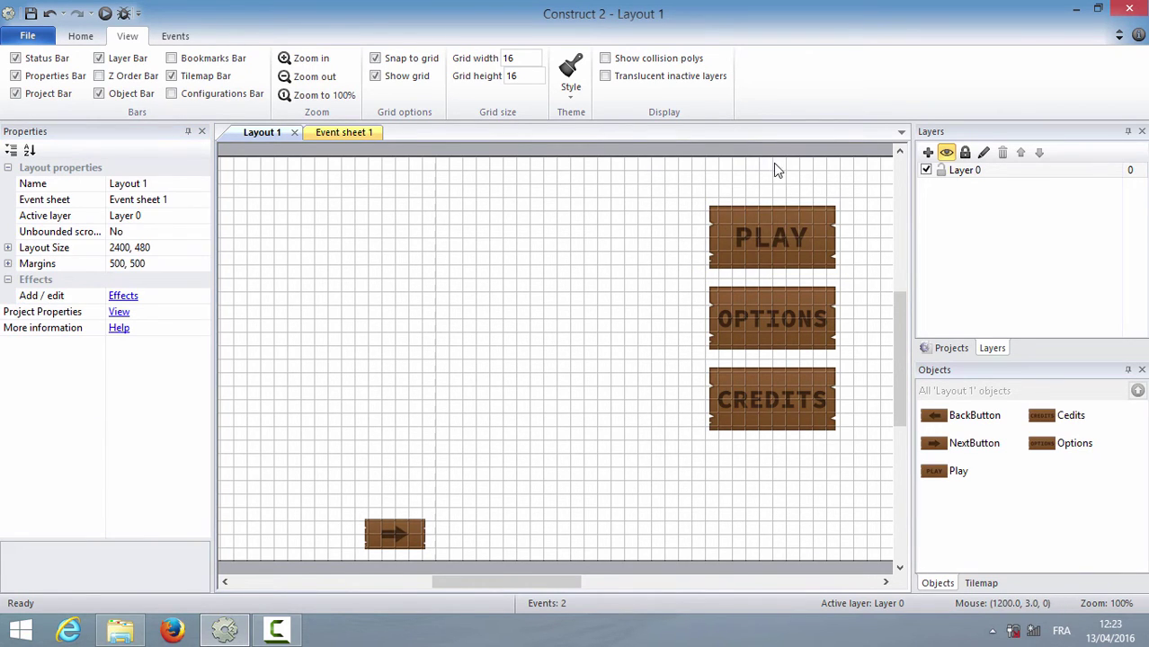
# Look along Layout 1, run the preview once more and close it.
pyautogui.moveTo(517, 576); pyautogui.dragTo(595, 589)
pyautogui.click(105, 14)
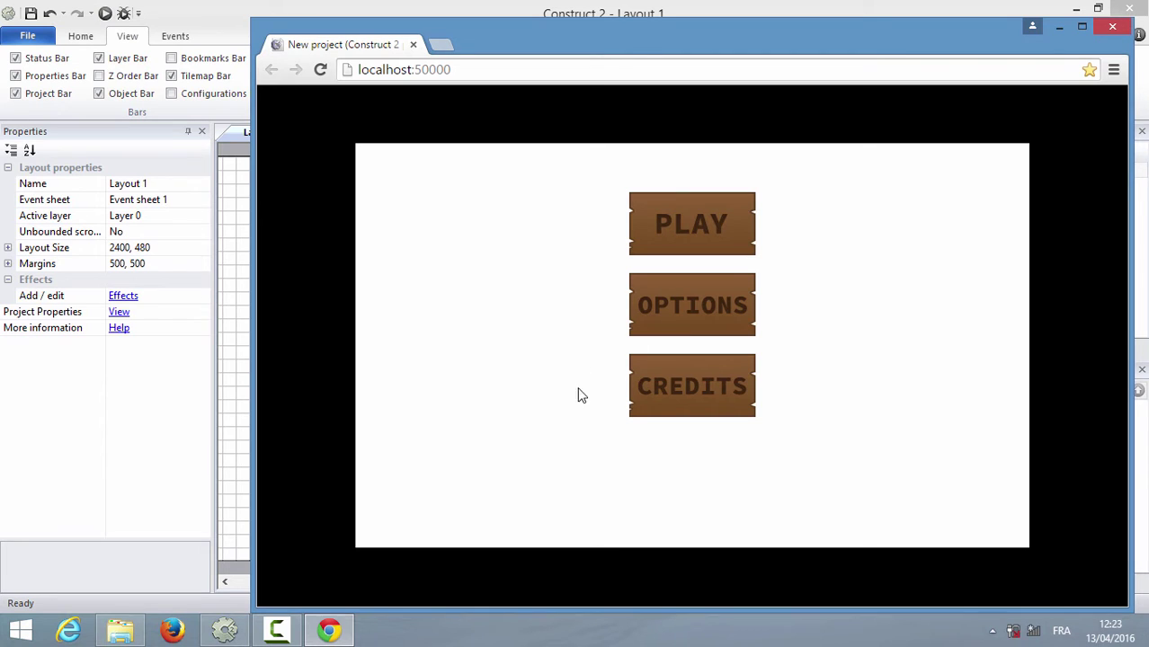
pyautogui.click(1100, 26)
# Return to Event sheet 1 and open the System conditions for a new event.
pyautogui.click(320, 133)
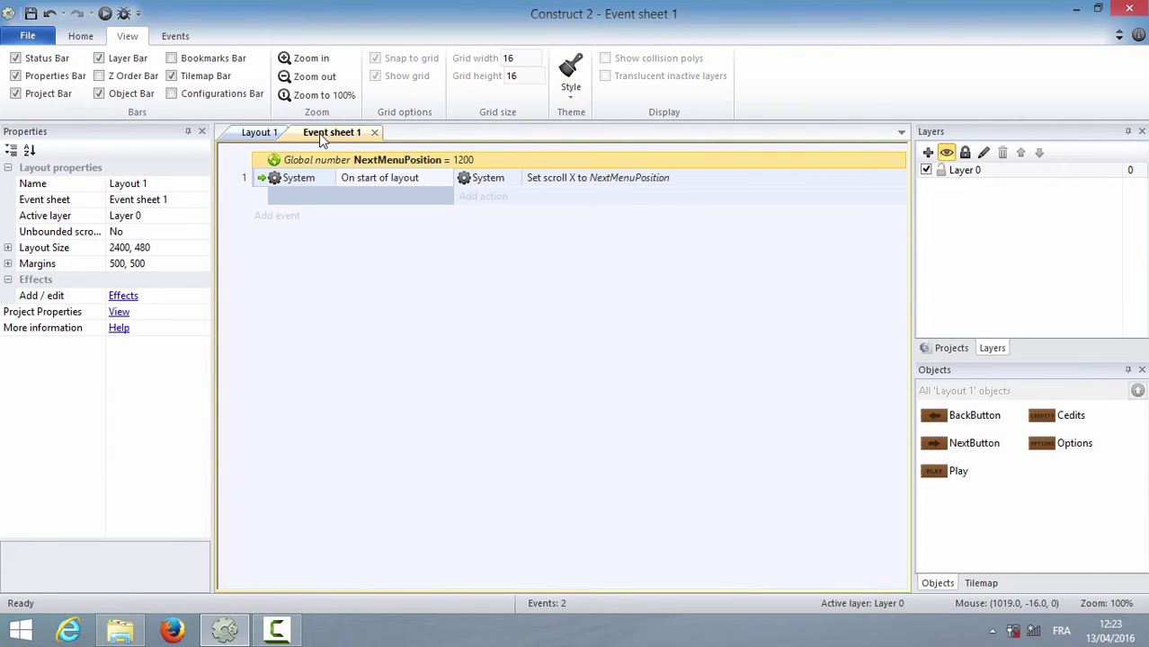
pyautogui.click(277, 218)
pyautogui.doubleClick(378, 221)
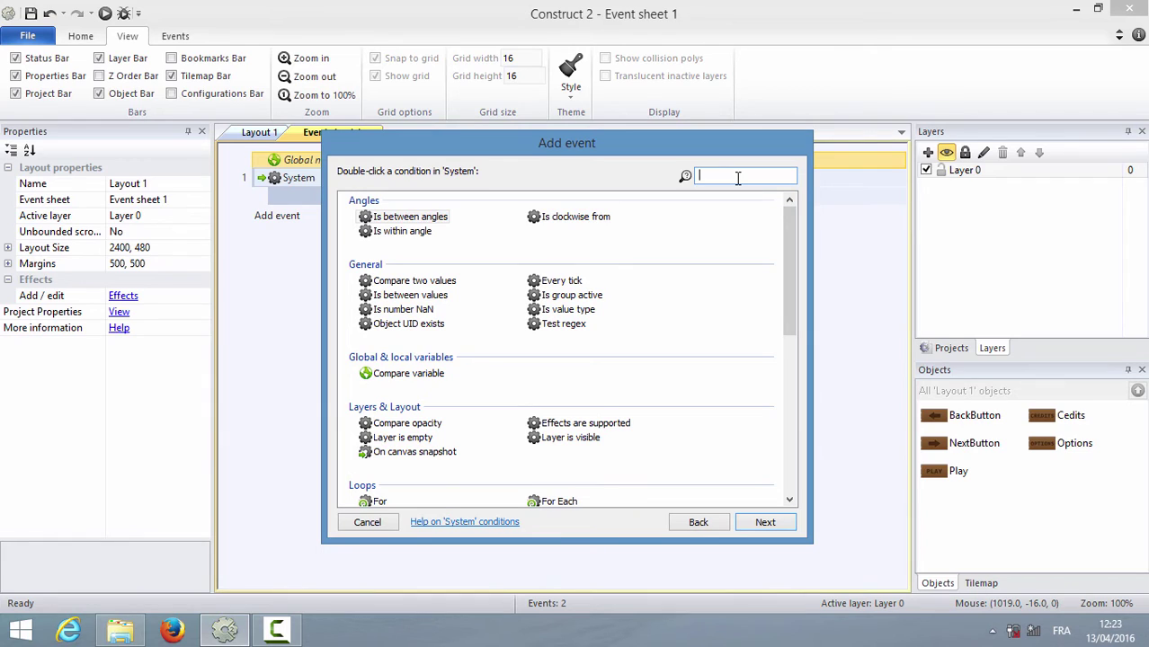
pyautogui.write('sc')
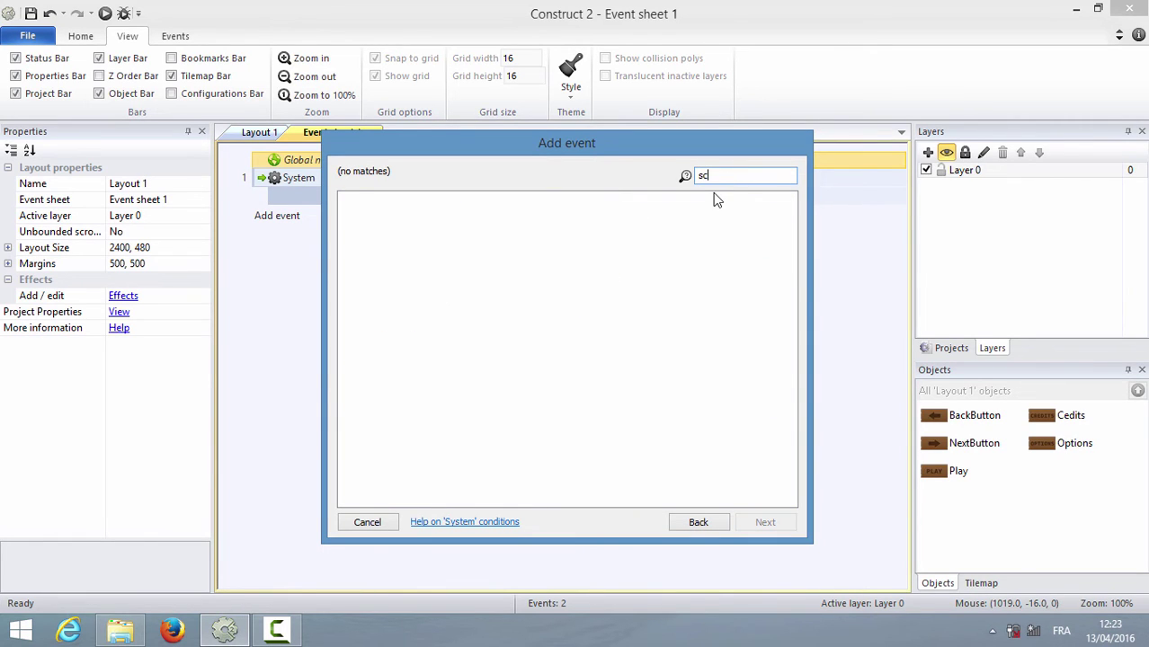
pyautogui.write('c')
pyautogui.press('BackSpace')
pyautogui.press('BackSpace')
pyautogui.write('s')
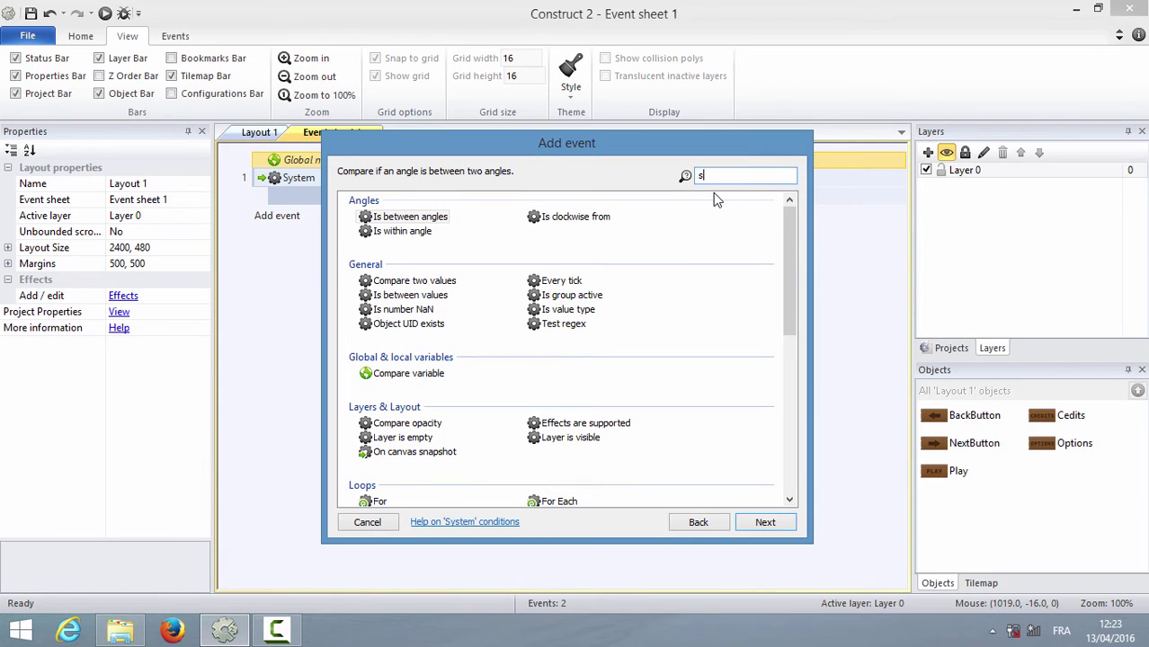
pyautogui.write('c')
pyautogui.press('BackSpace')
pyautogui.press('BackSpace')
pyautogui.press('BackSpace')
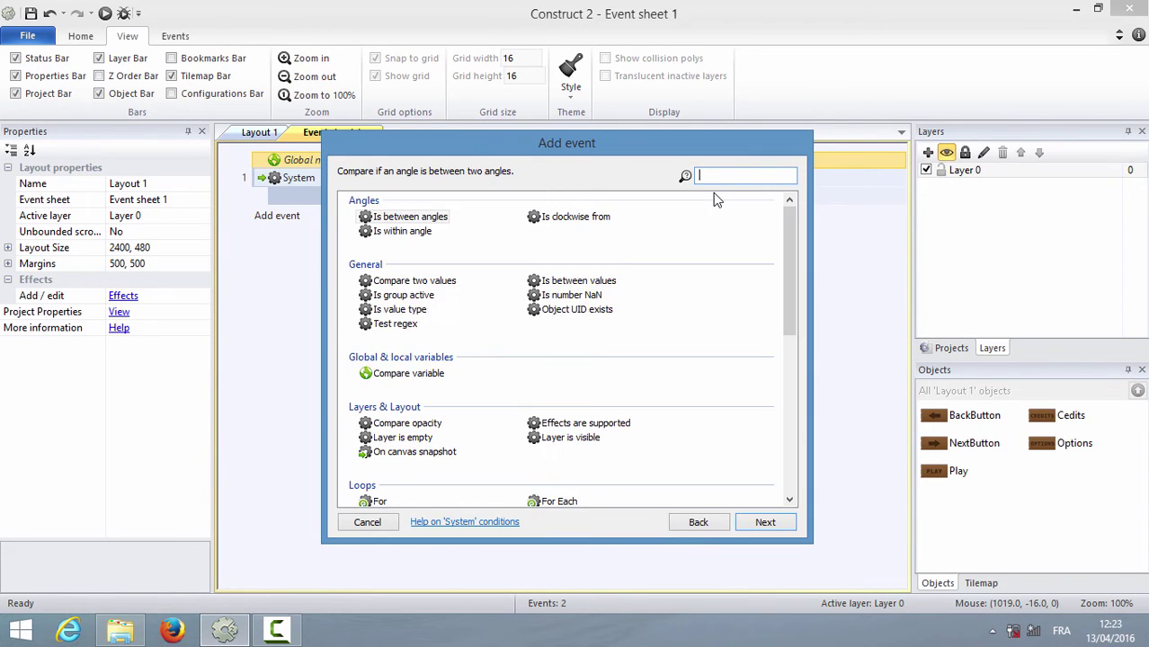
pyautogui.doubleClick(406, 373)
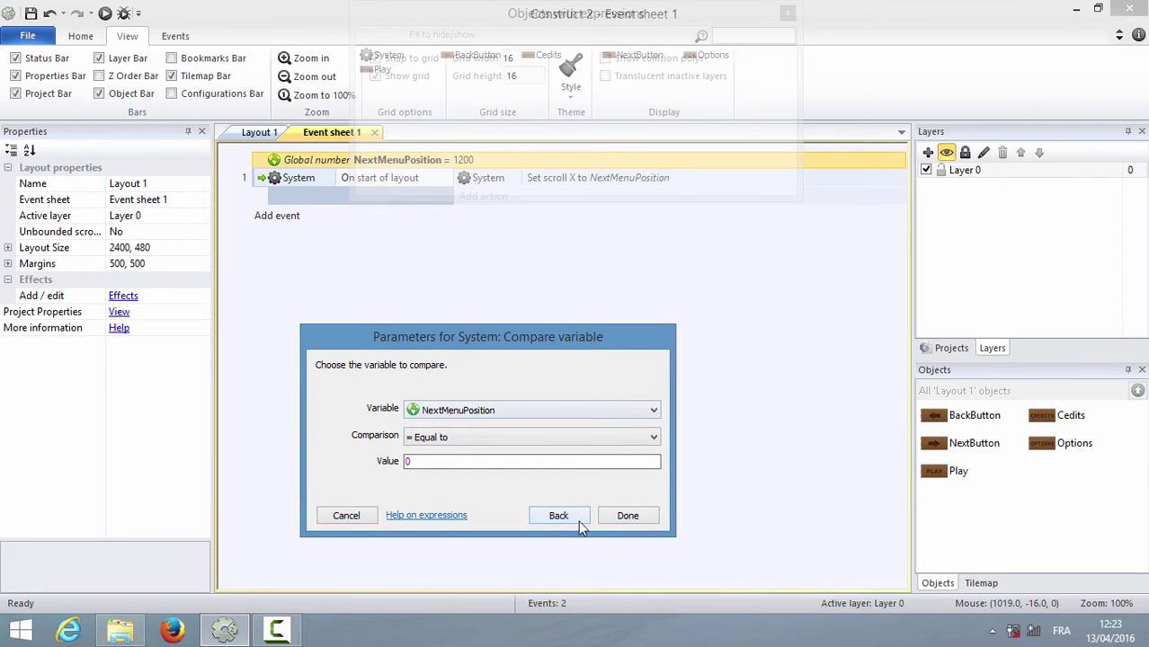
pyautogui.click(571, 517)
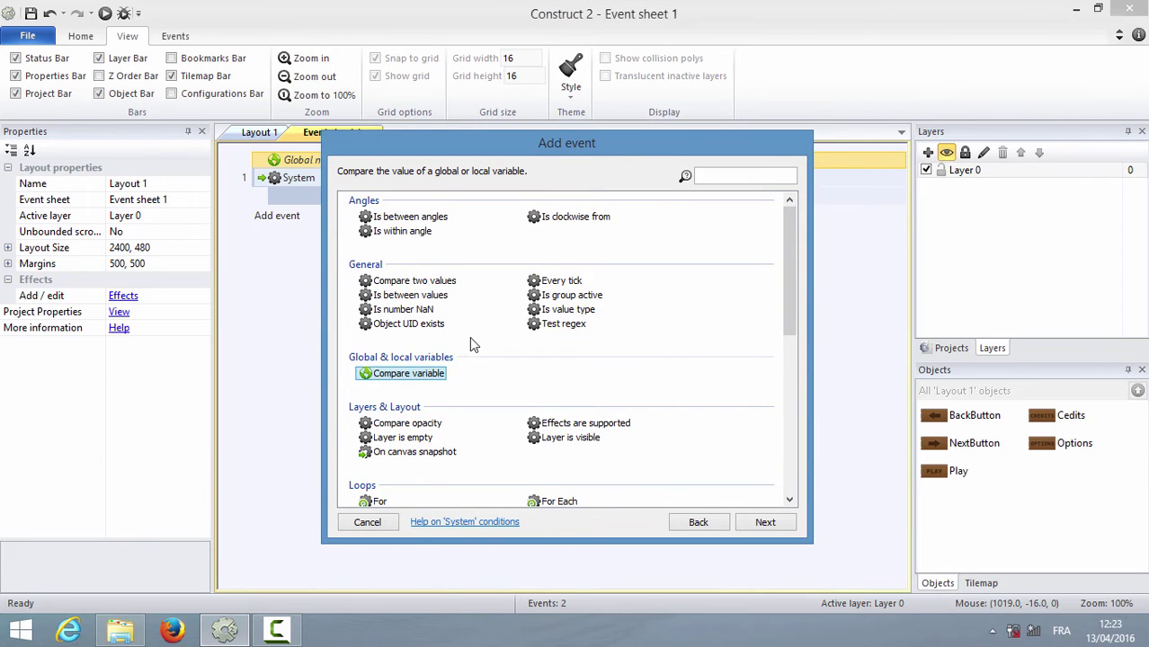
# Create the event with a Compare two values condition: scrollx Less than NextMenuPosition.
pyautogui.doubleClick(414, 281)
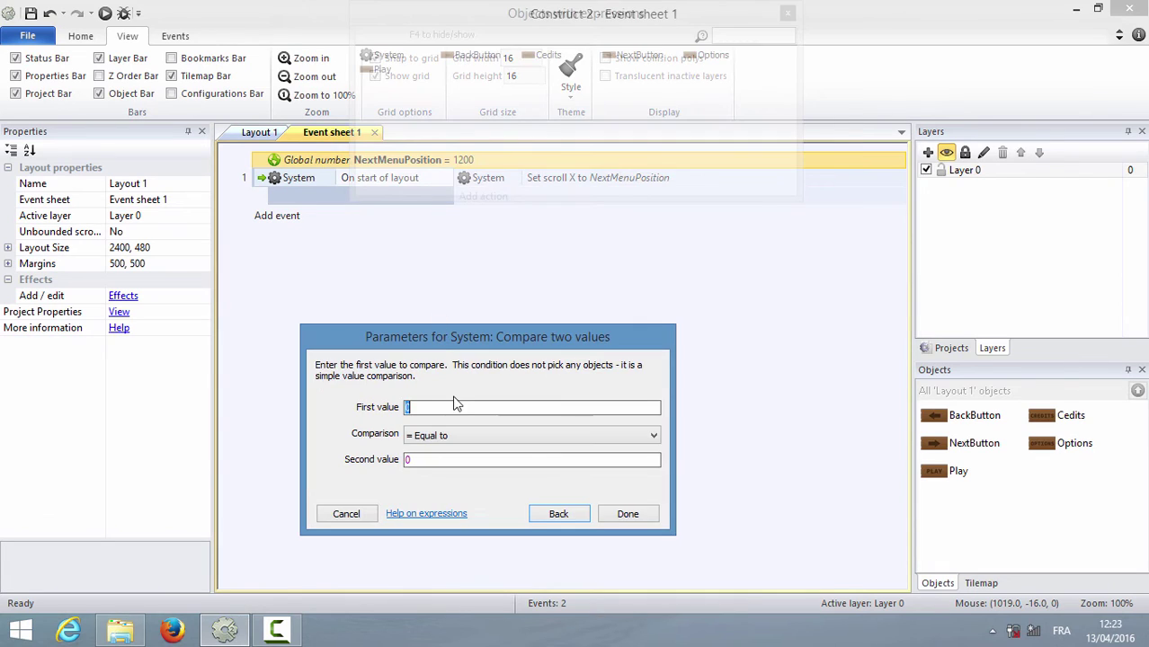
pyautogui.write('sc')
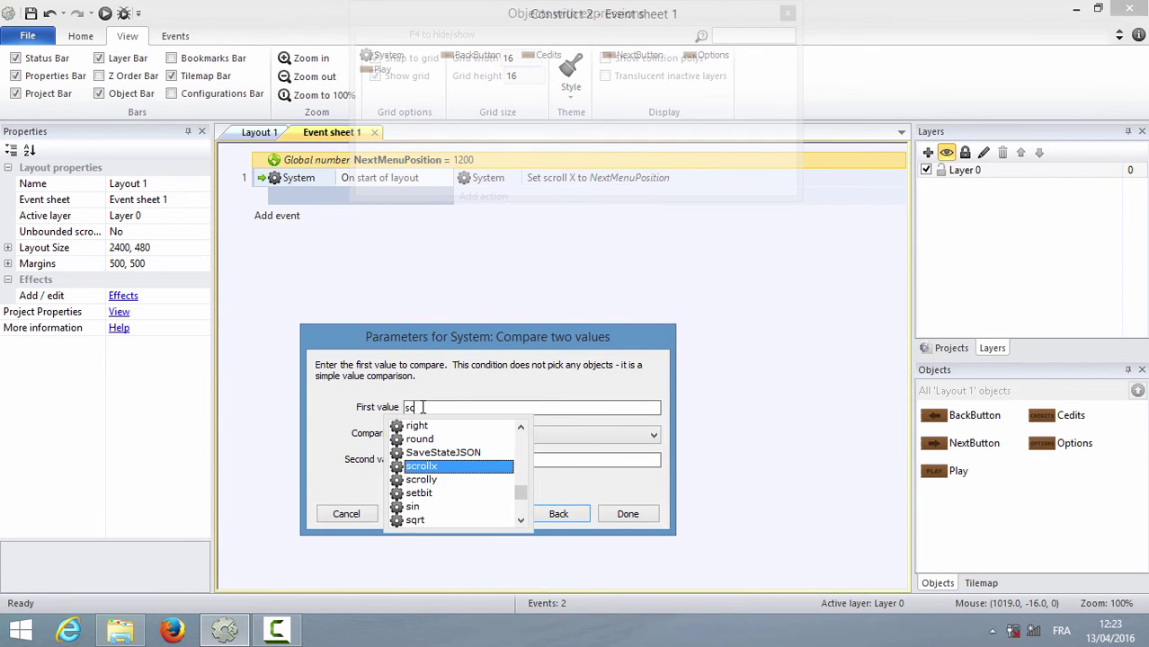
pyautogui.click(429, 466)
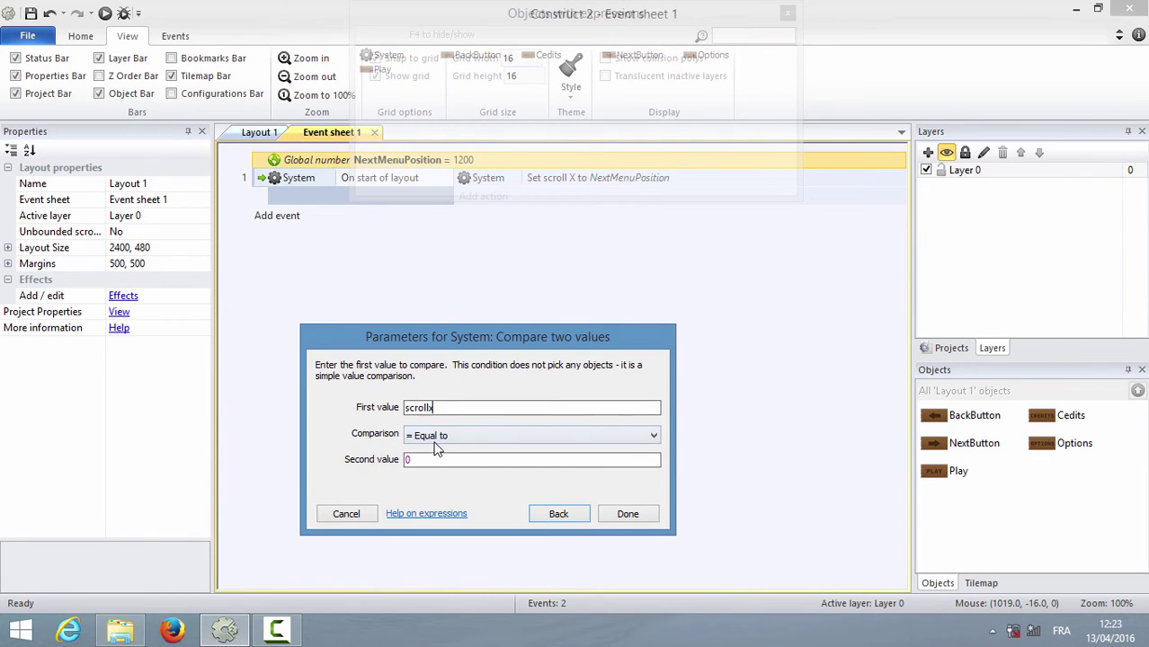
pyautogui.click(433, 437)
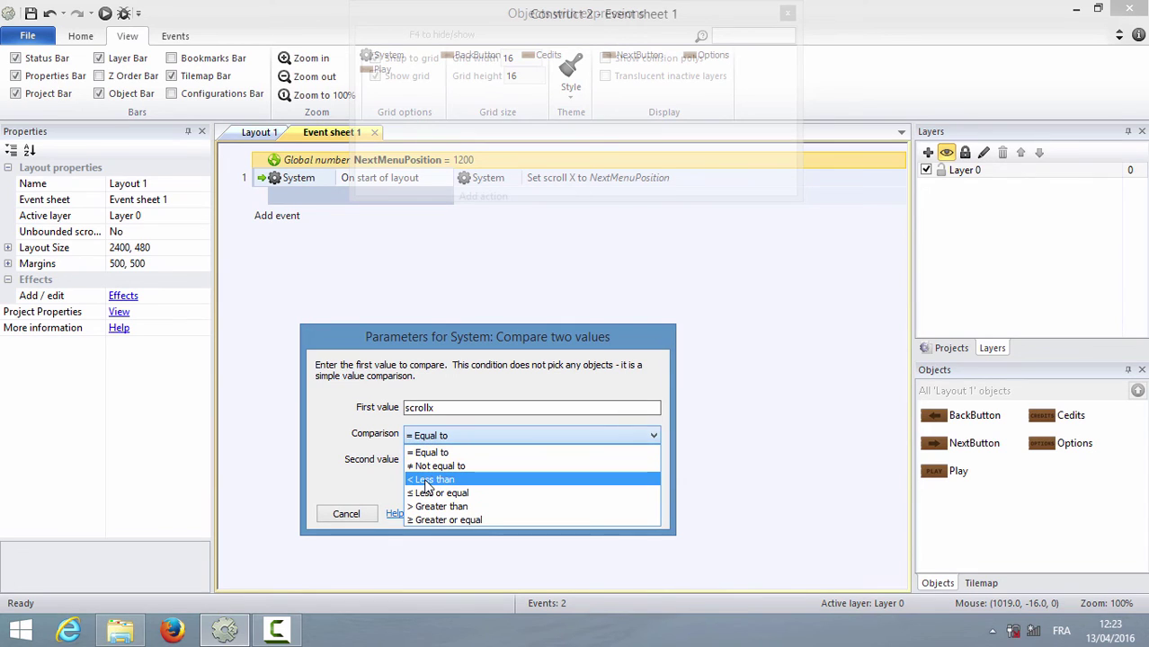
pyautogui.click(430, 481)
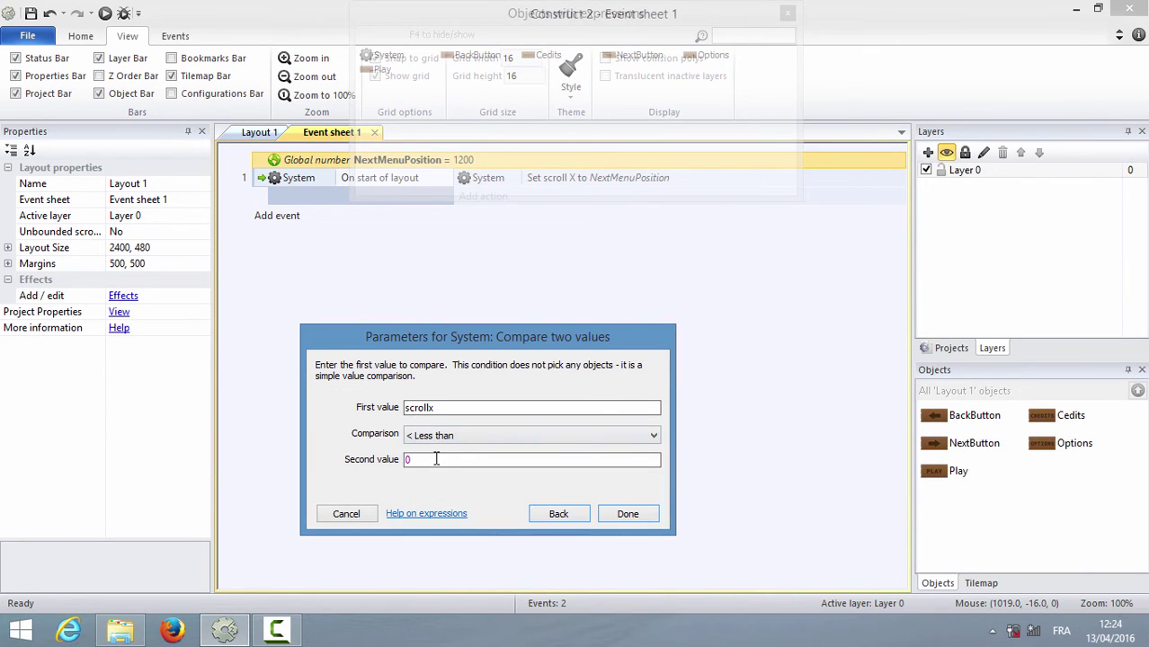
pyautogui.click(436, 459)
pyautogui.write('nex')
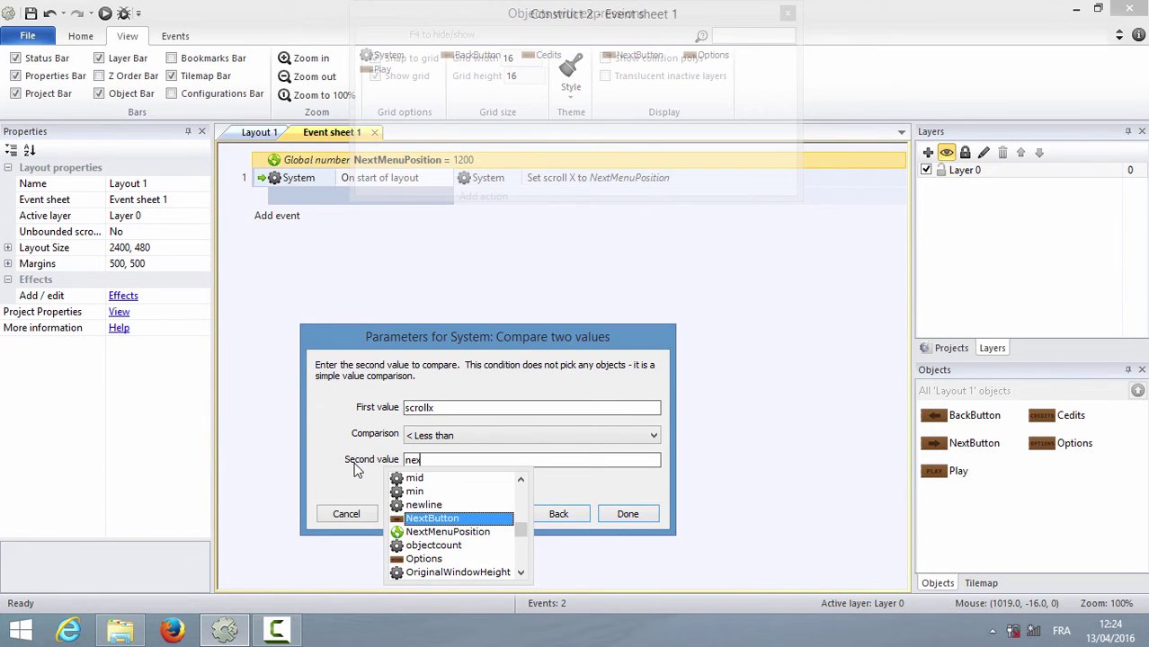
pyautogui.click(454, 531)
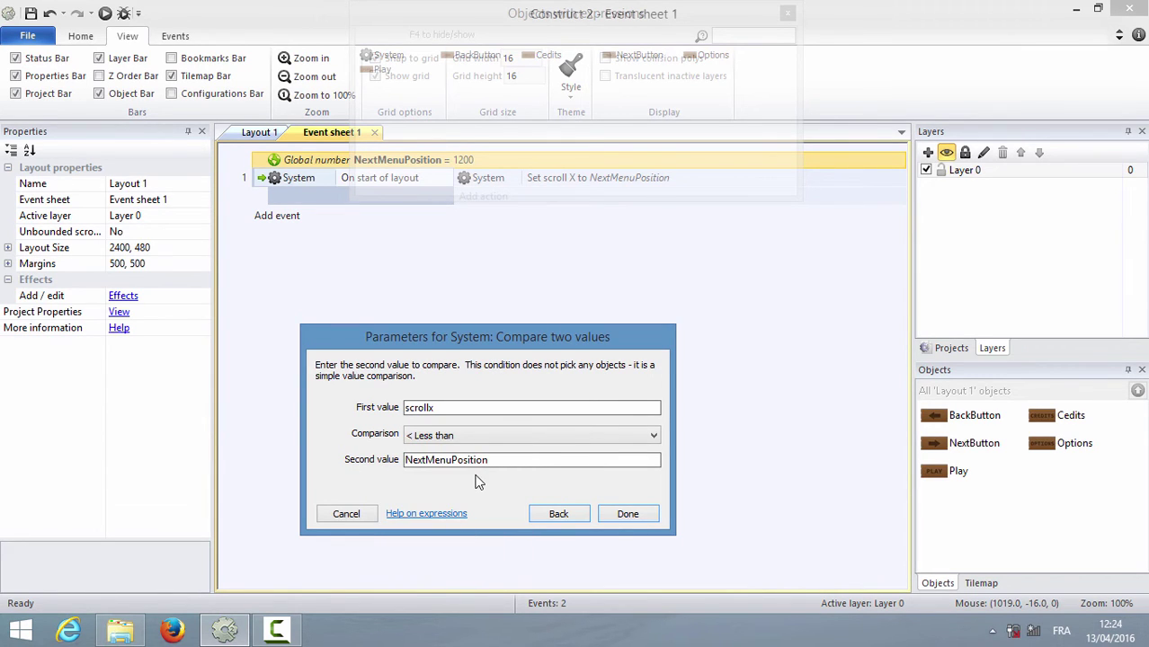
pyautogui.click(629, 515)
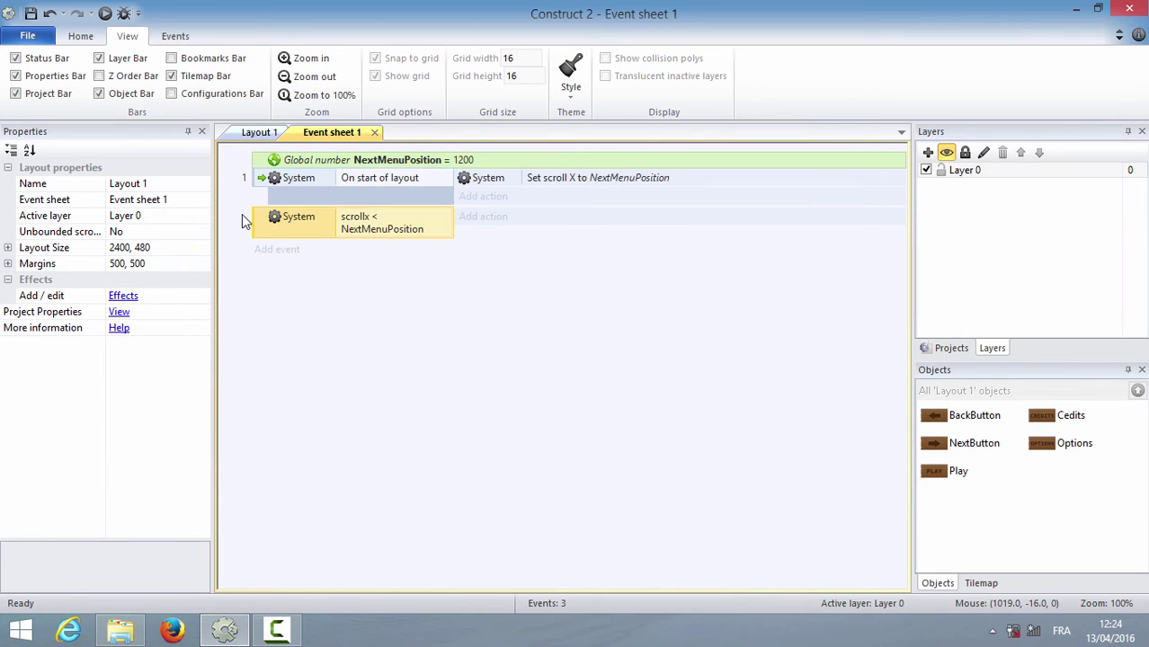
# Duplicate the scrollx < NextMenuPosition event and set the copy's comparison to Greater than.
pyautogui.hotkey('ctrl', 'c')
pyautogui.hotkey('ctrl', 'v')
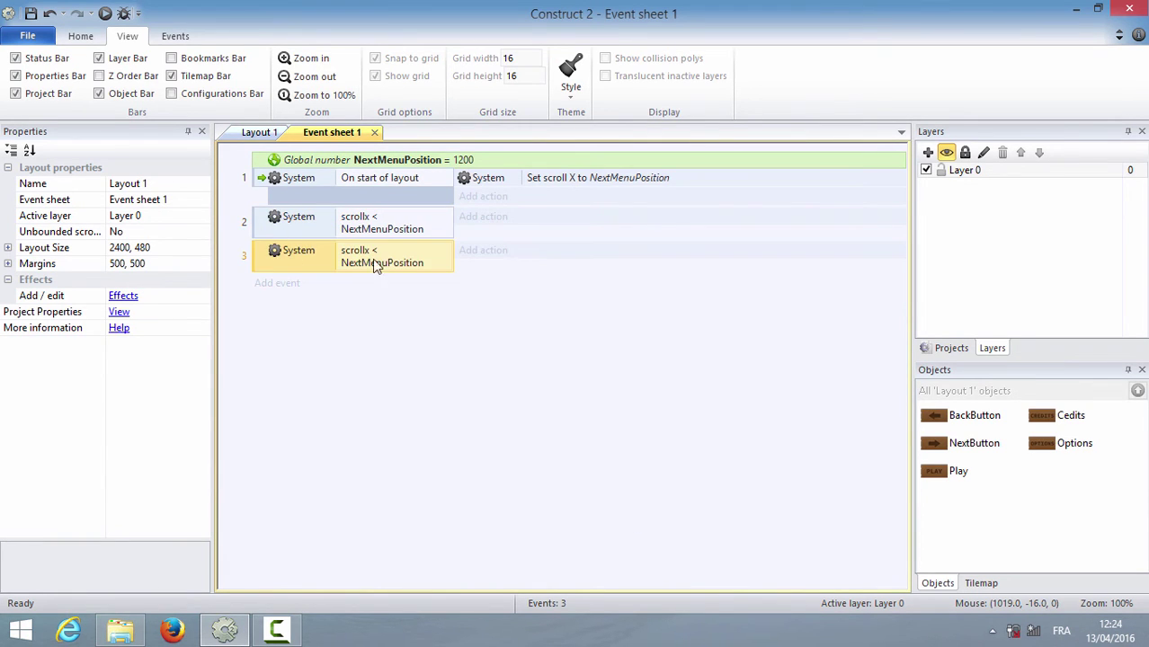
pyautogui.doubleClick(378, 261)
pyautogui.click(432, 435)
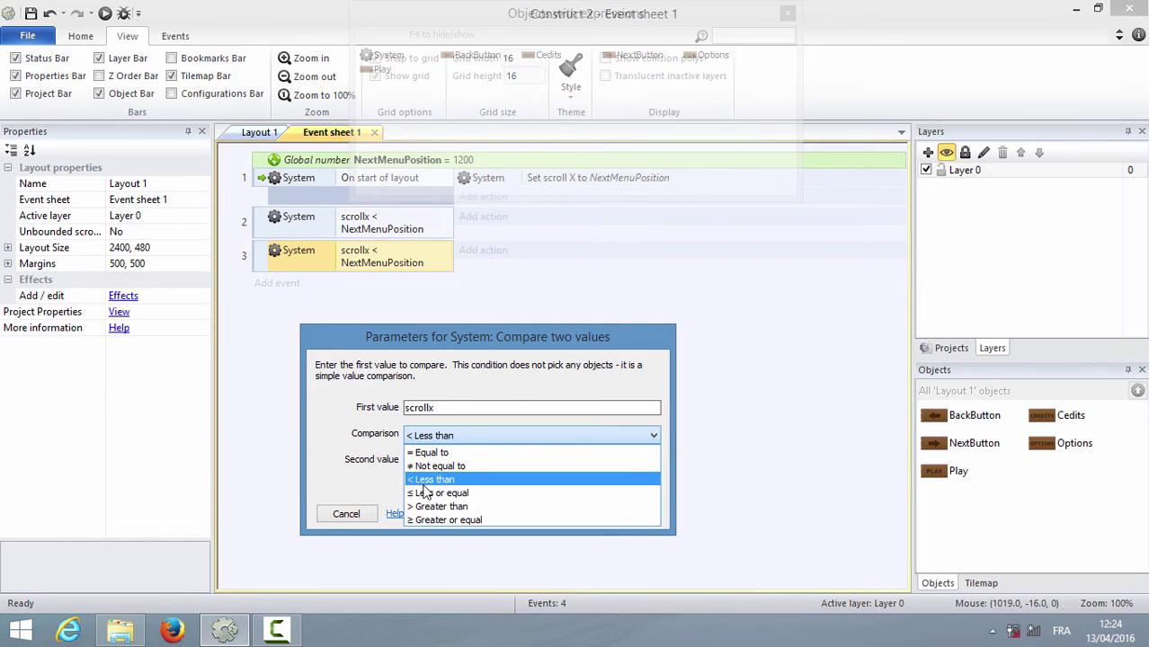
pyautogui.click(431, 502)
pyautogui.click(626, 513)
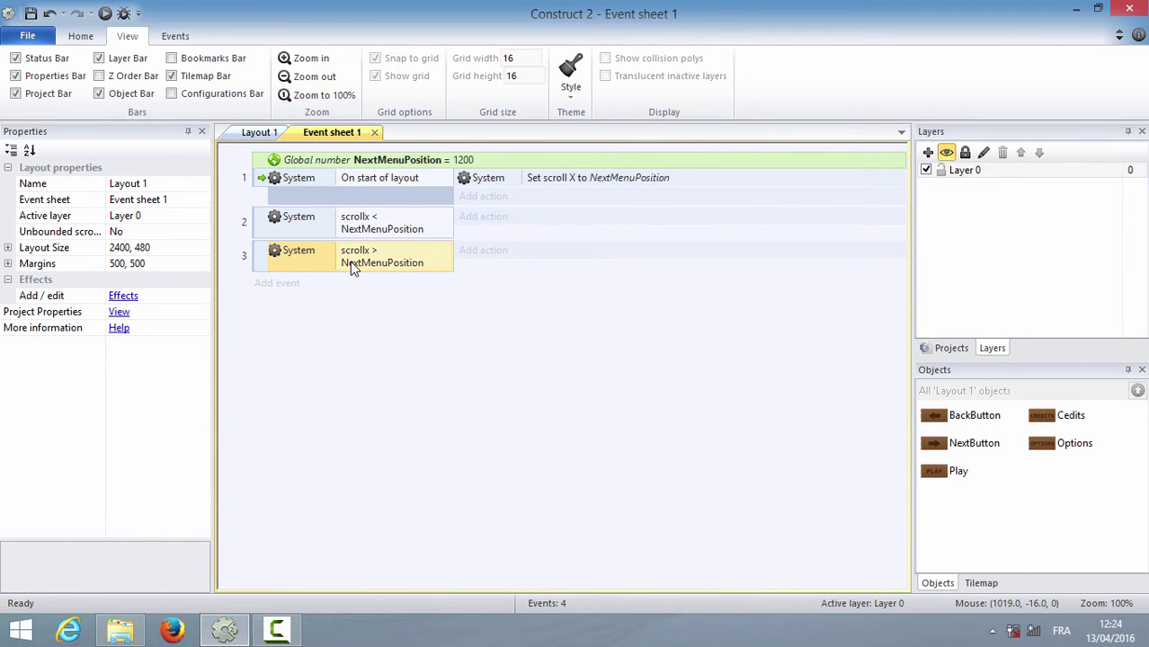
# Add a System Scroll to X action with the value scrollx + 25 to the scrollx < NextMenuPosition event.
pyautogui.click(480, 217)
pyautogui.doubleClick(377, 214)
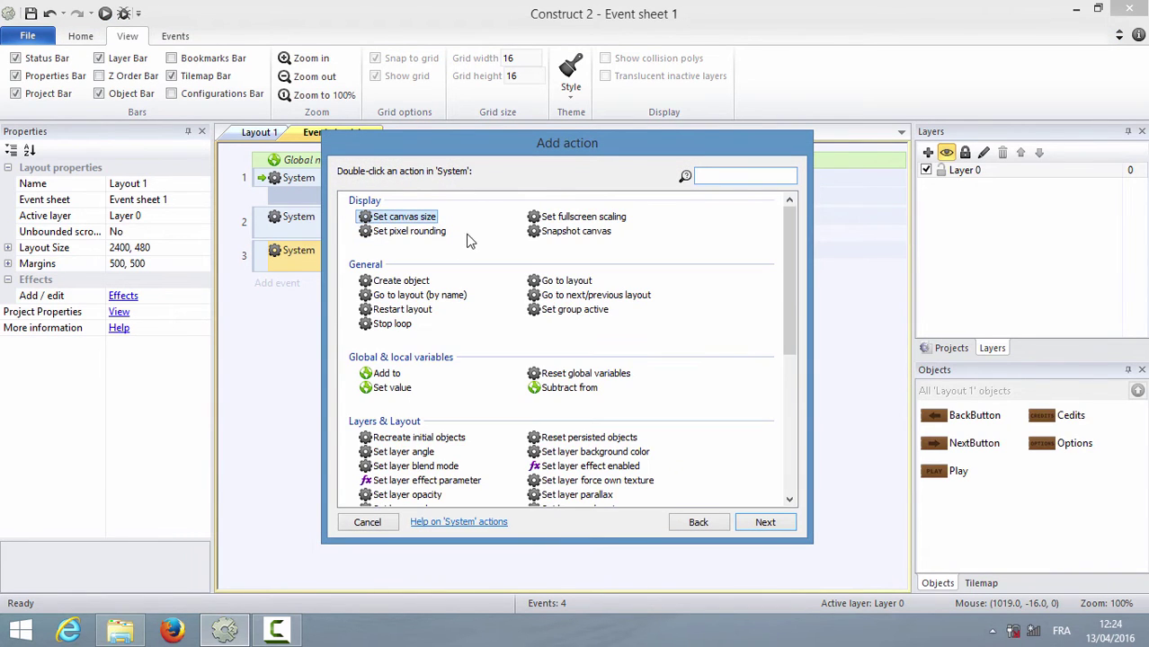
pyautogui.write('scr')
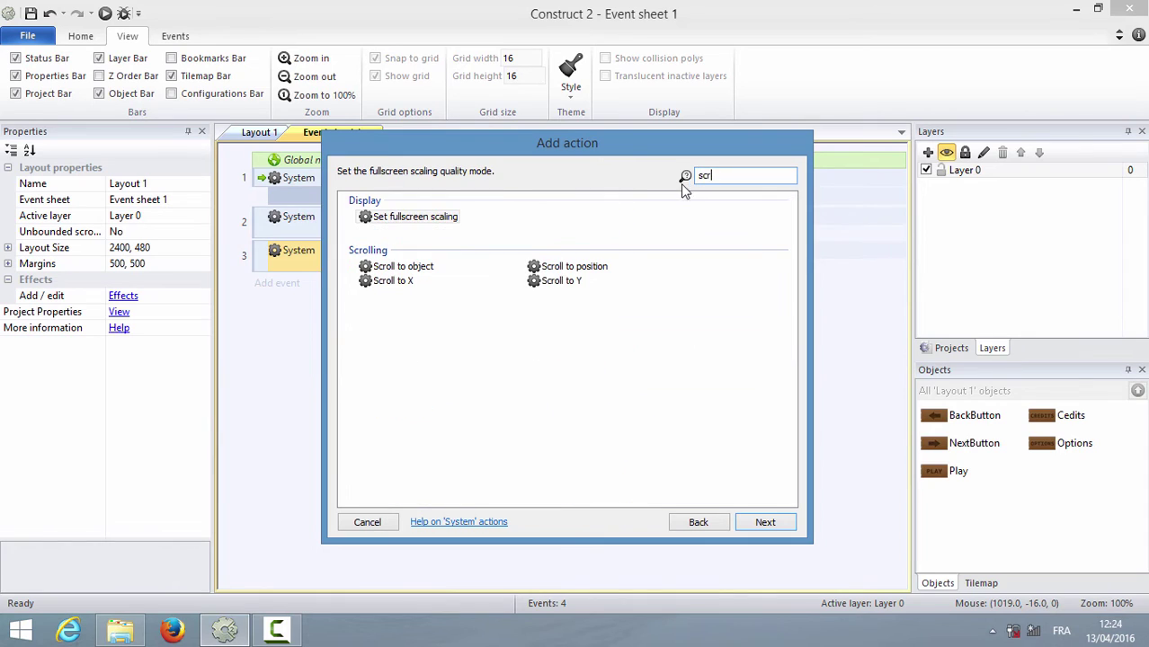
pyautogui.doubleClick(395, 281)
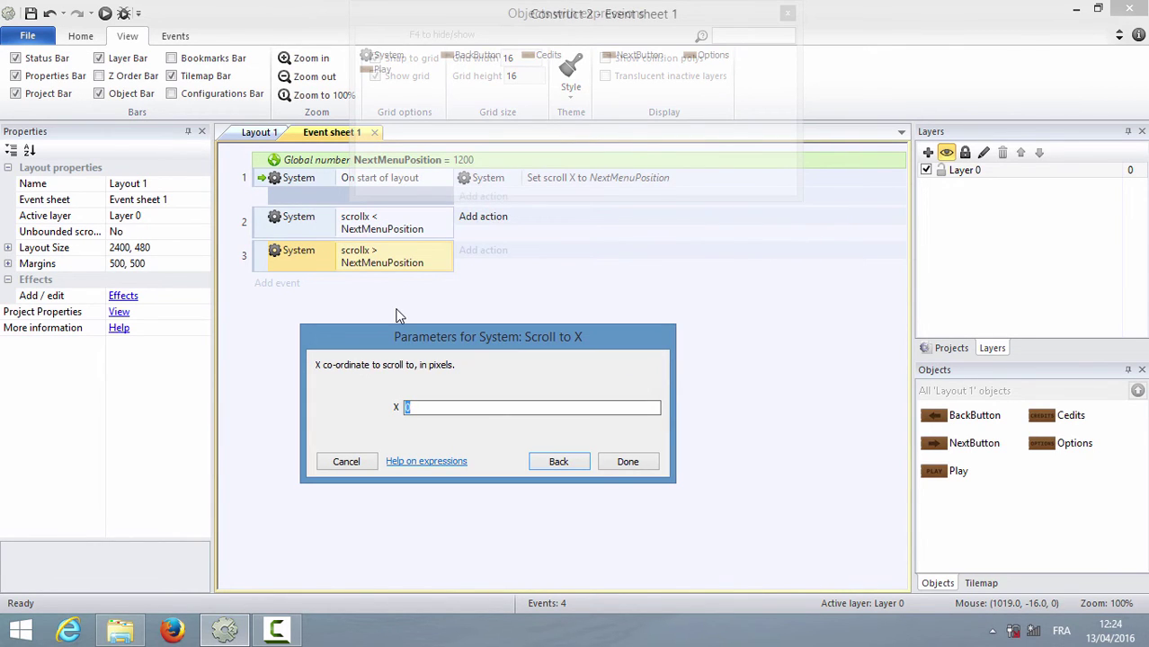
pyautogui.write('sc')
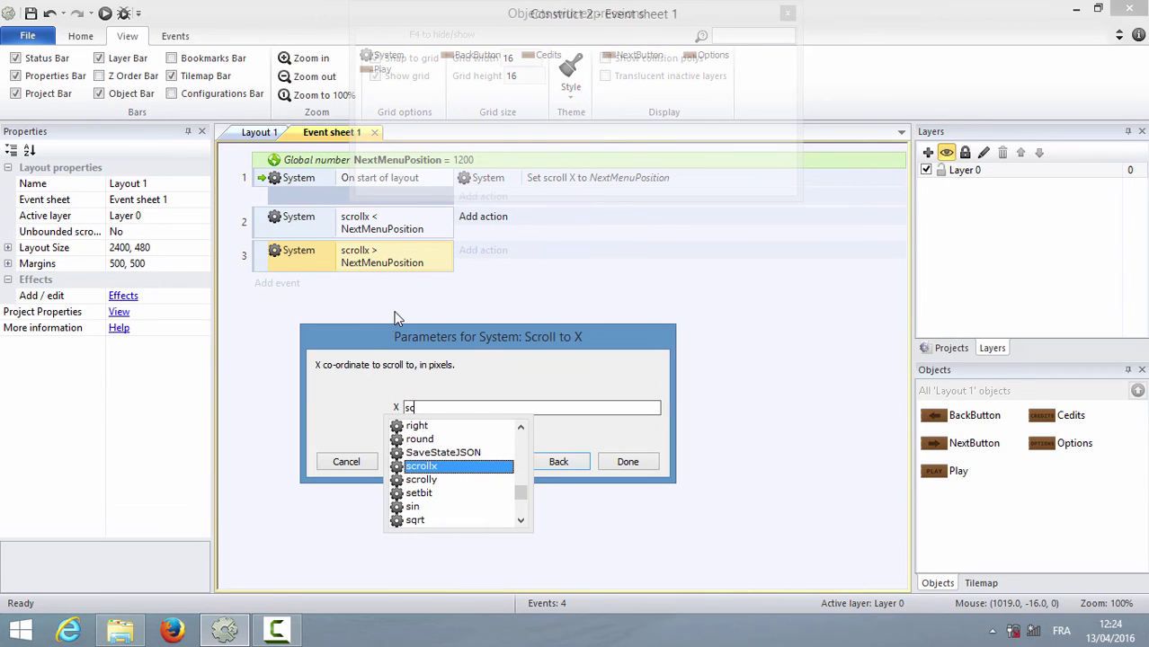
pyautogui.click(441, 469)
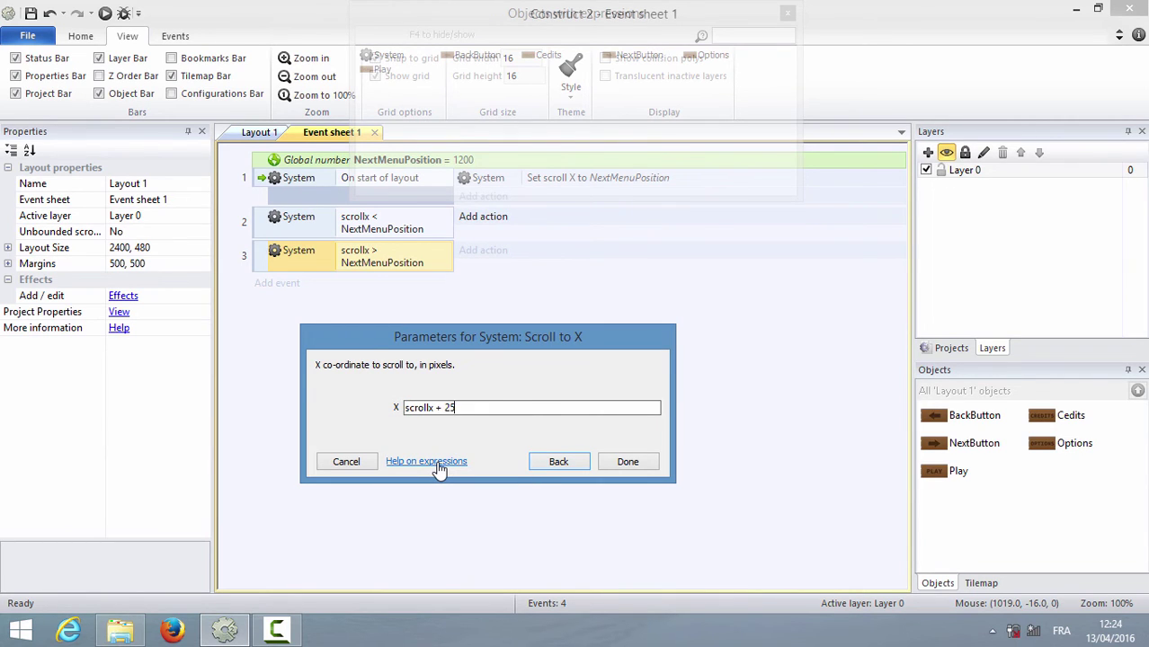
pyautogui.write('+ 25')
pyautogui.press('Return')
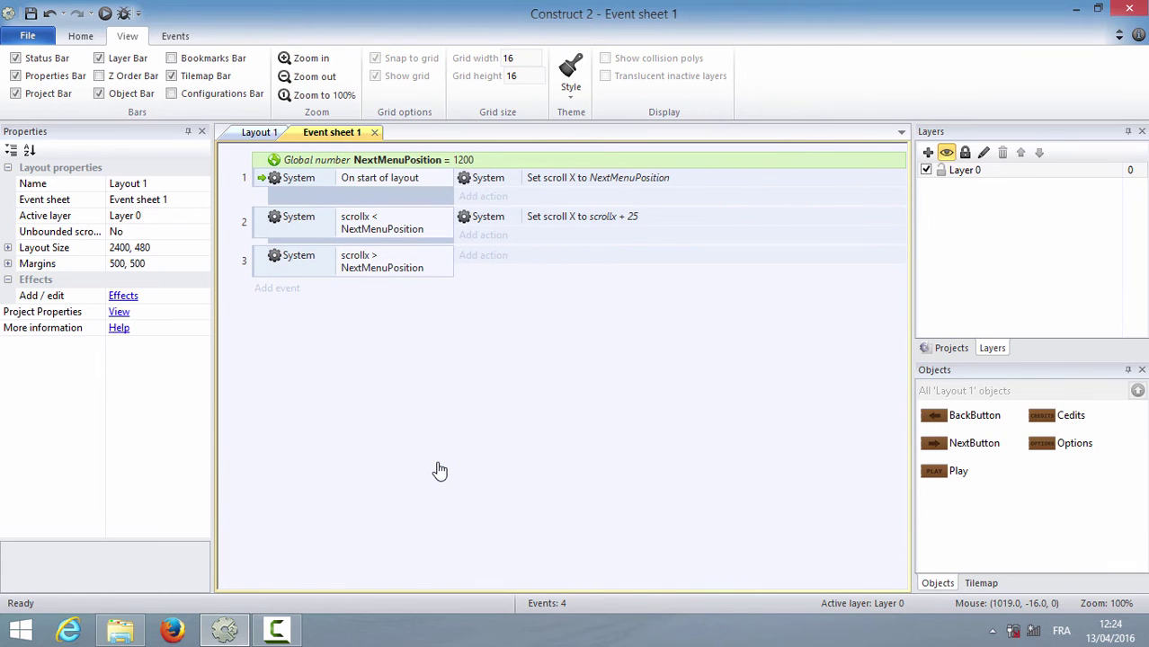
# Copy the scroll action into the scrollx > NextMenuPosition event and set its X value to scrollx - 25.
pyautogui.click(584, 221)
pyautogui.hotkey('ctrl', 'c')
pyautogui.hotkey('ctrl', 'v')
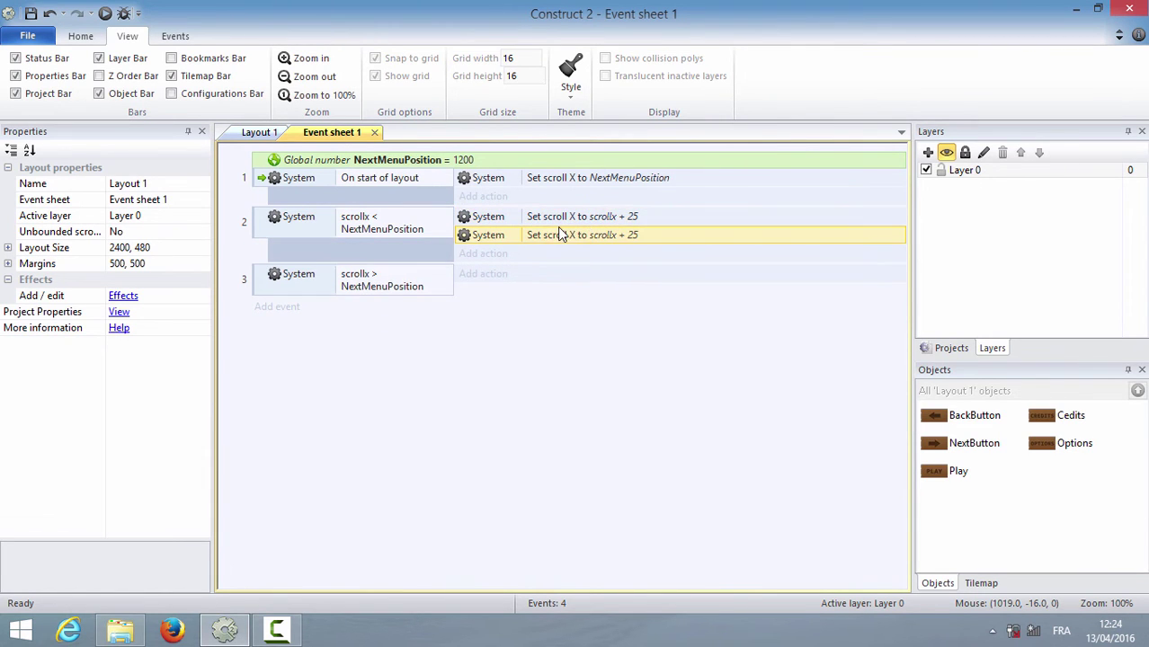
pyautogui.moveTo(558, 232); pyautogui.dragTo(561, 270)
pyautogui.doubleClick(597, 257)
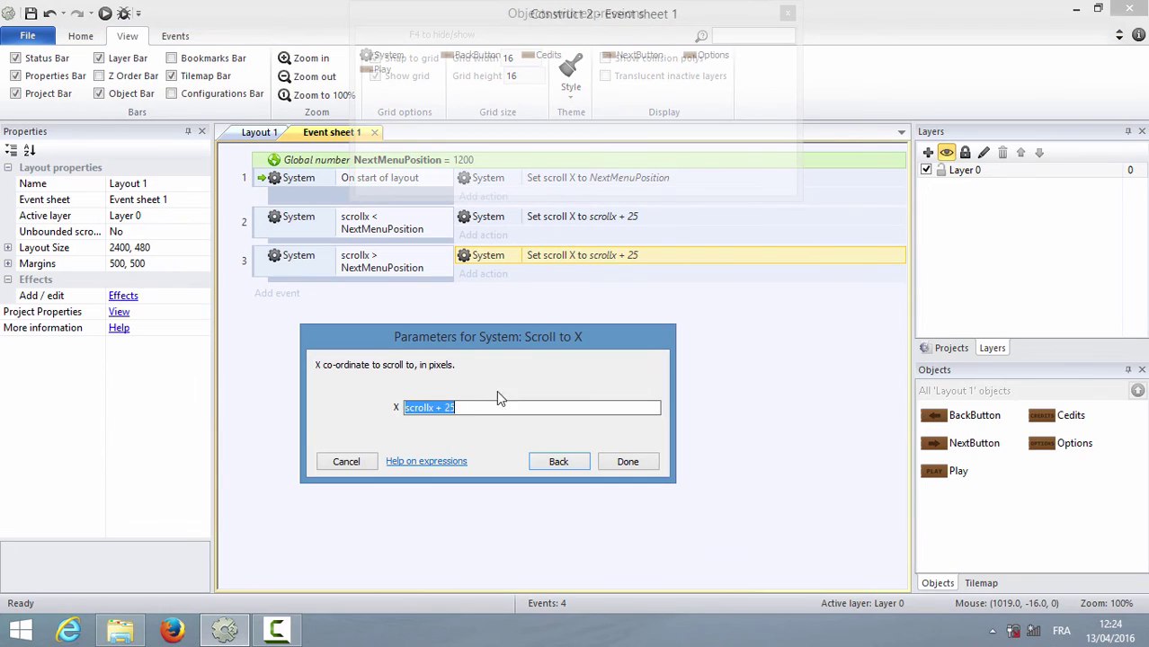
pyautogui.click(443, 408)
pyautogui.click(626, 461)
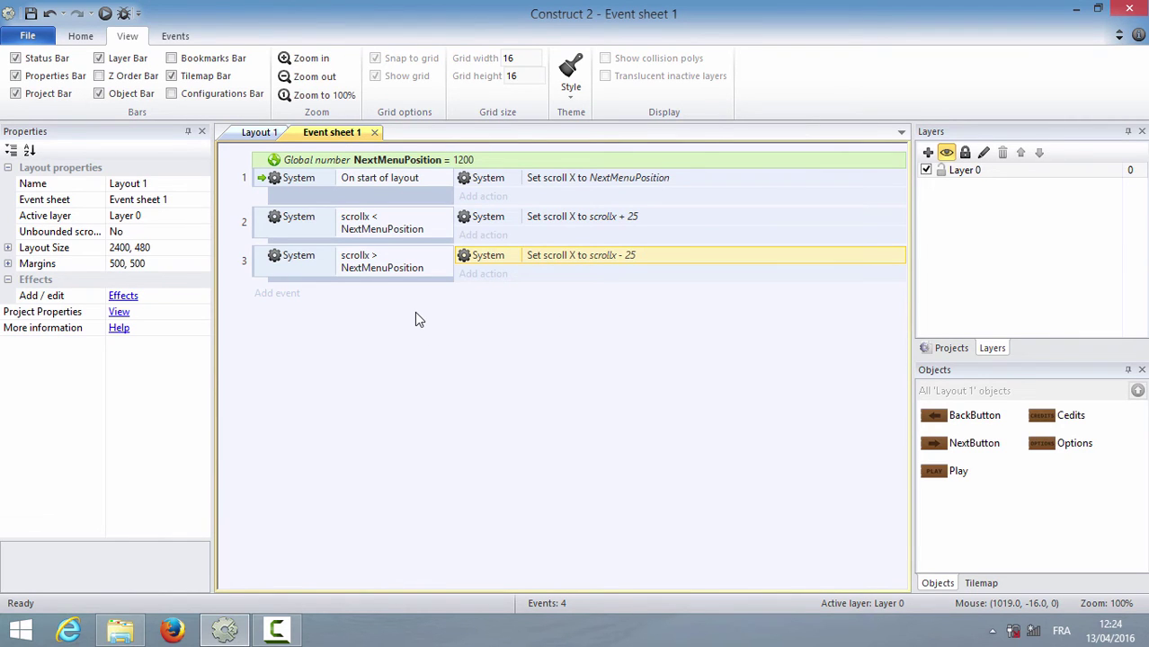
# Insert a Mouse object into the project from Layout 1.
pyautogui.click(245, 135)
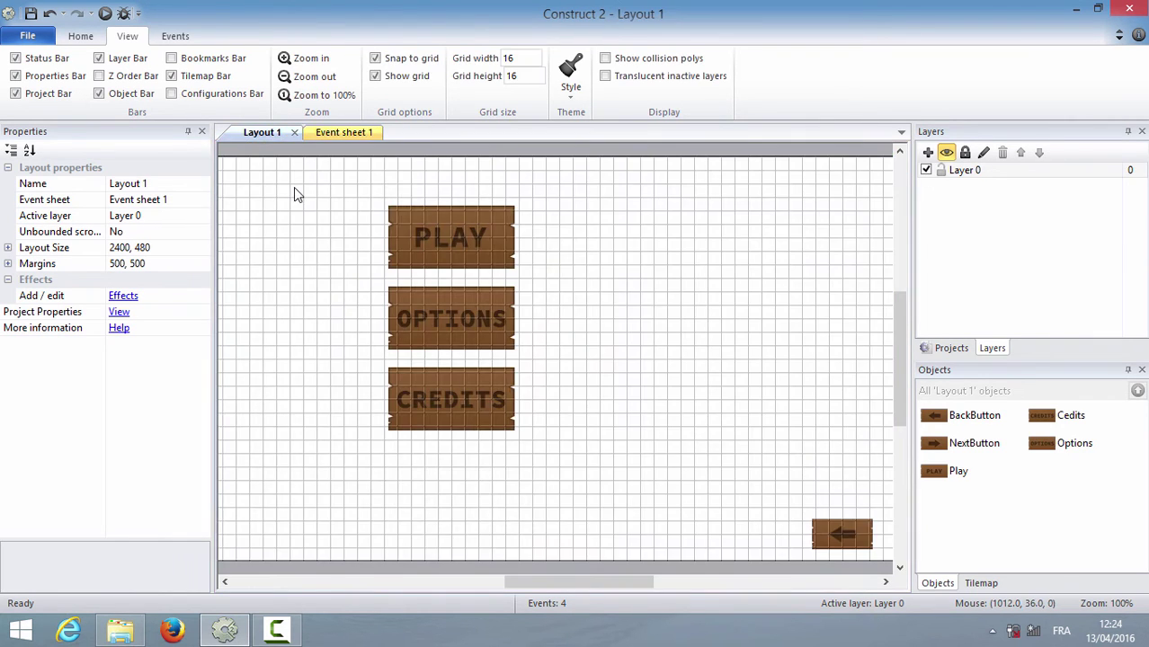
pyautogui.rightClick(293, 187)
pyautogui.click(357, 199)
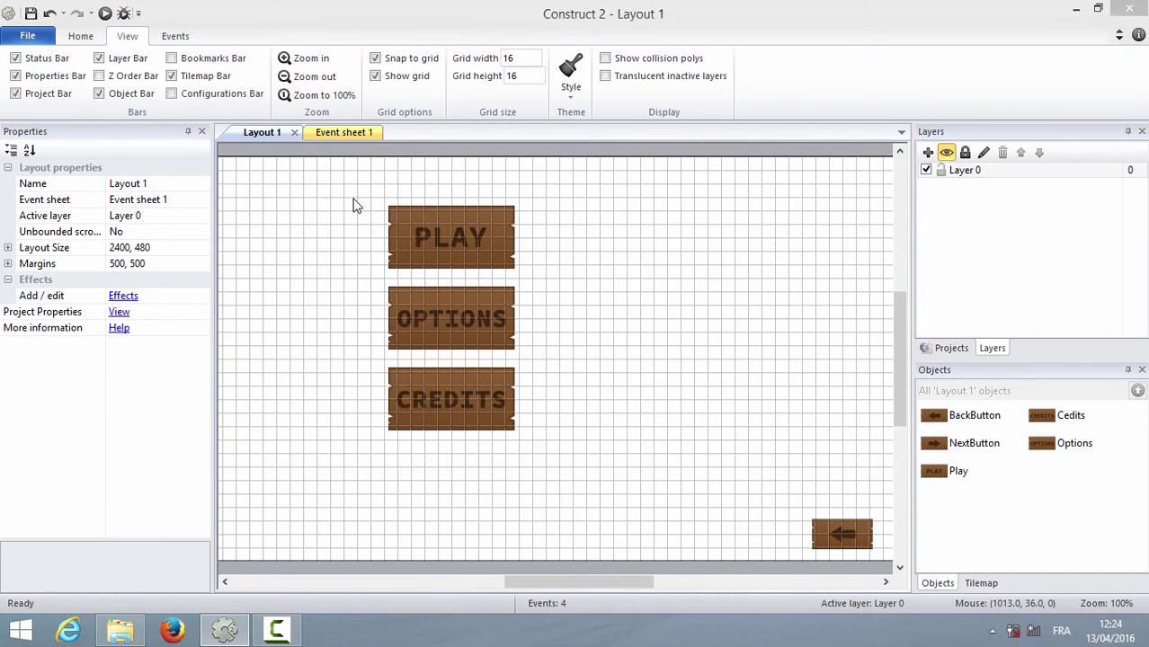
pyautogui.scroll(-3, 449, 346)
pyautogui.click(450, 346)
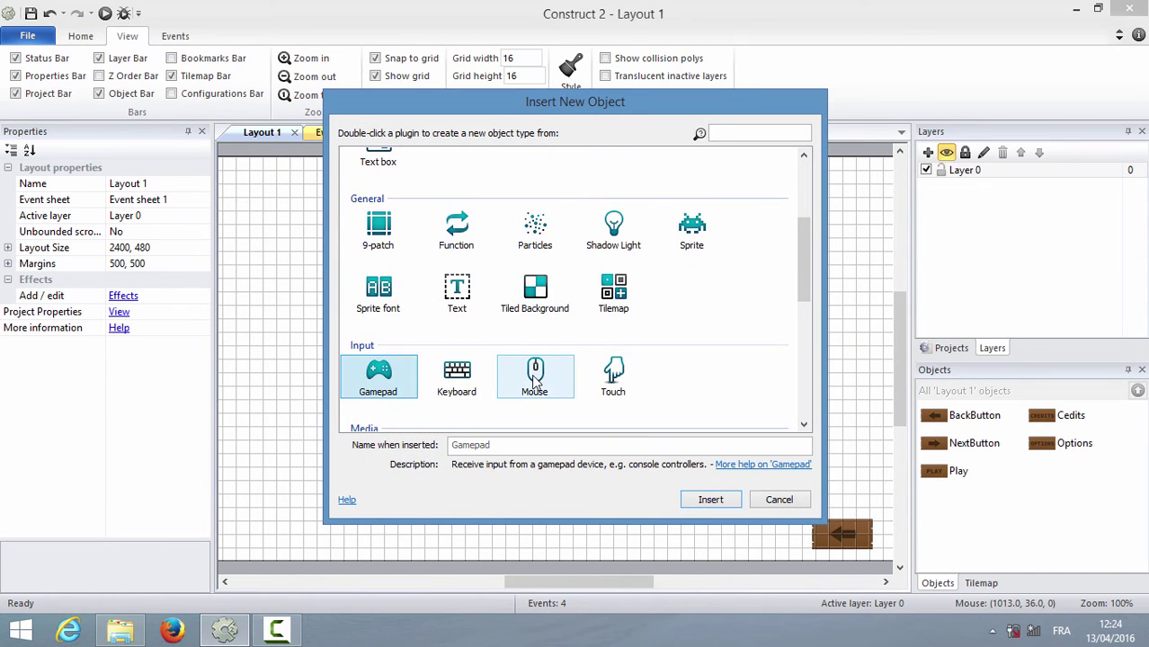
pyautogui.doubleClick(535, 378)
# Create a Mouse On object clicked event in Event sheet 1 for the Options object.
pyautogui.click(348, 159)
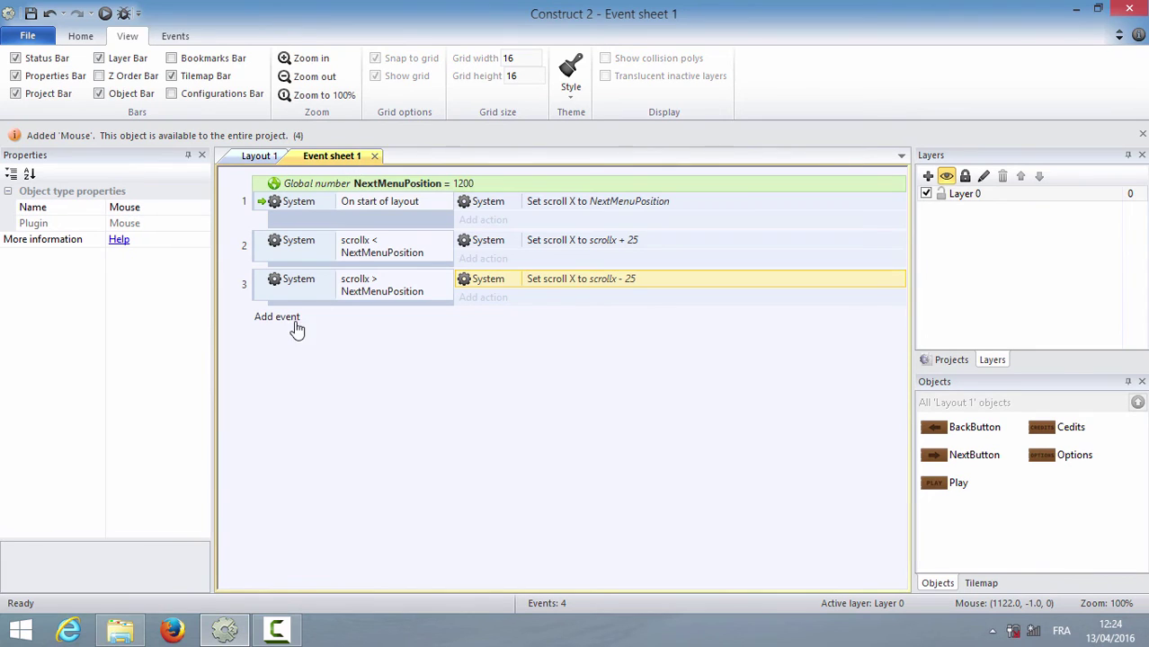
pyautogui.click(291, 320)
pyautogui.doubleClick(611, 223)
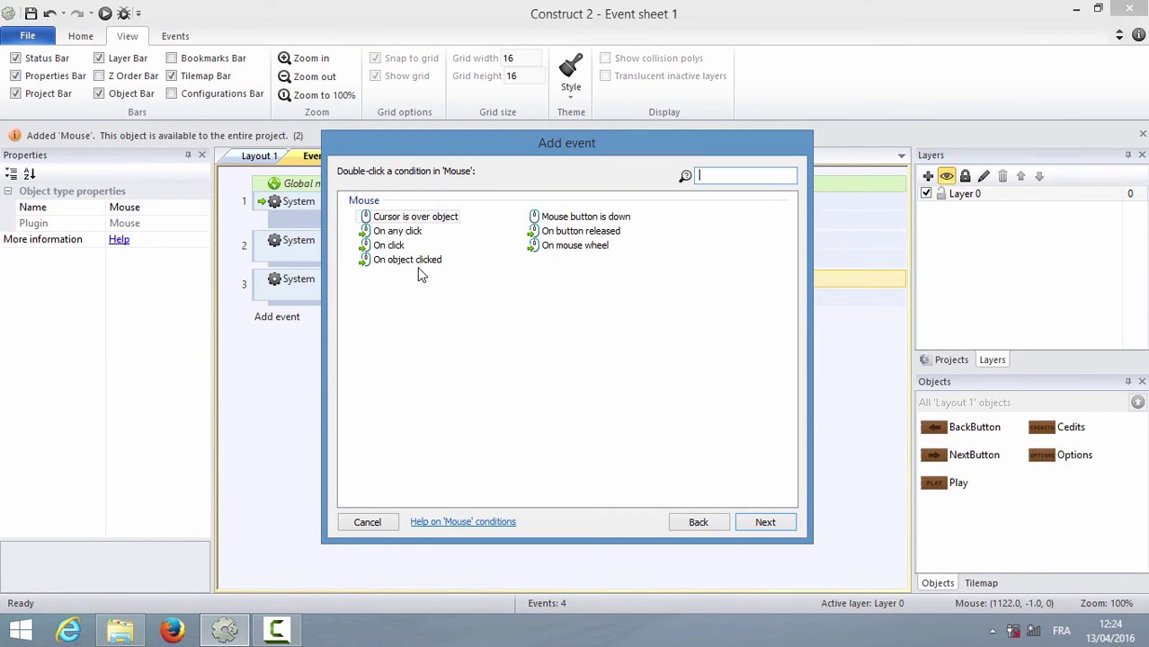
pyautogui.doubleClick(407, 260)
pyautogui.click(468, 464)
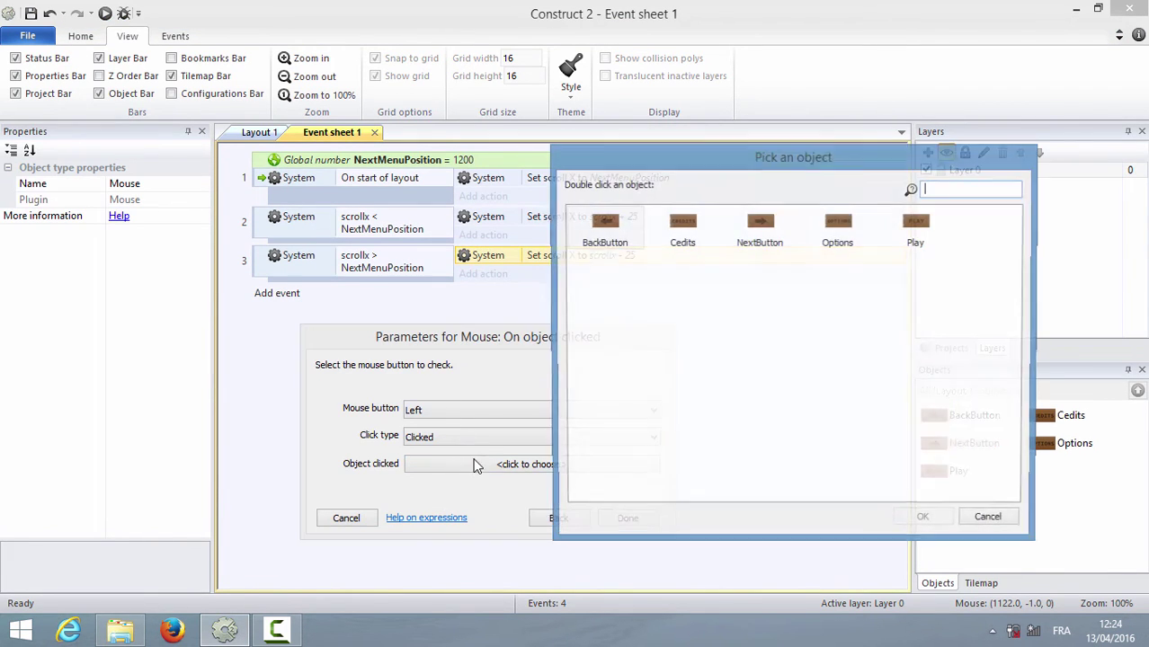
pyautogui.doubleClick(838, 232)
pyautogui.click(623, 519)
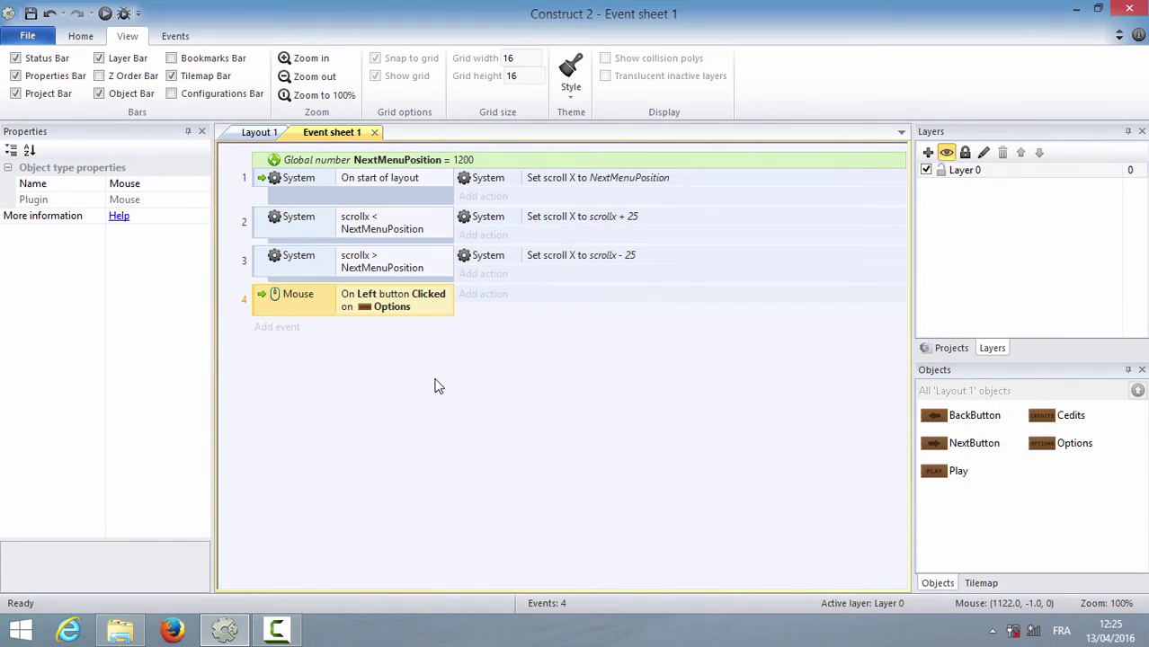
# Duplicate the Options mouse event and set the copy's object to Cedits.
pyautogui.hotkey('ctrl', 'c')
pyautogui.hotkey('ctrl', 'v')
pyautogui.doubleClick(400, 344)
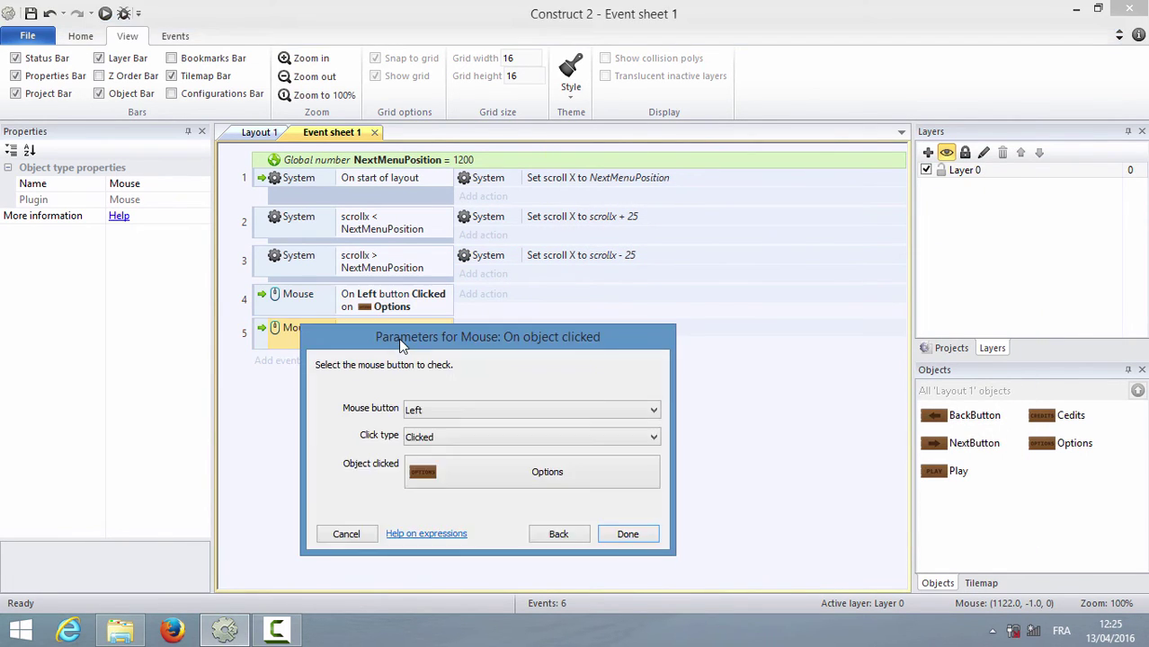
pyautogui.click(504, 472)
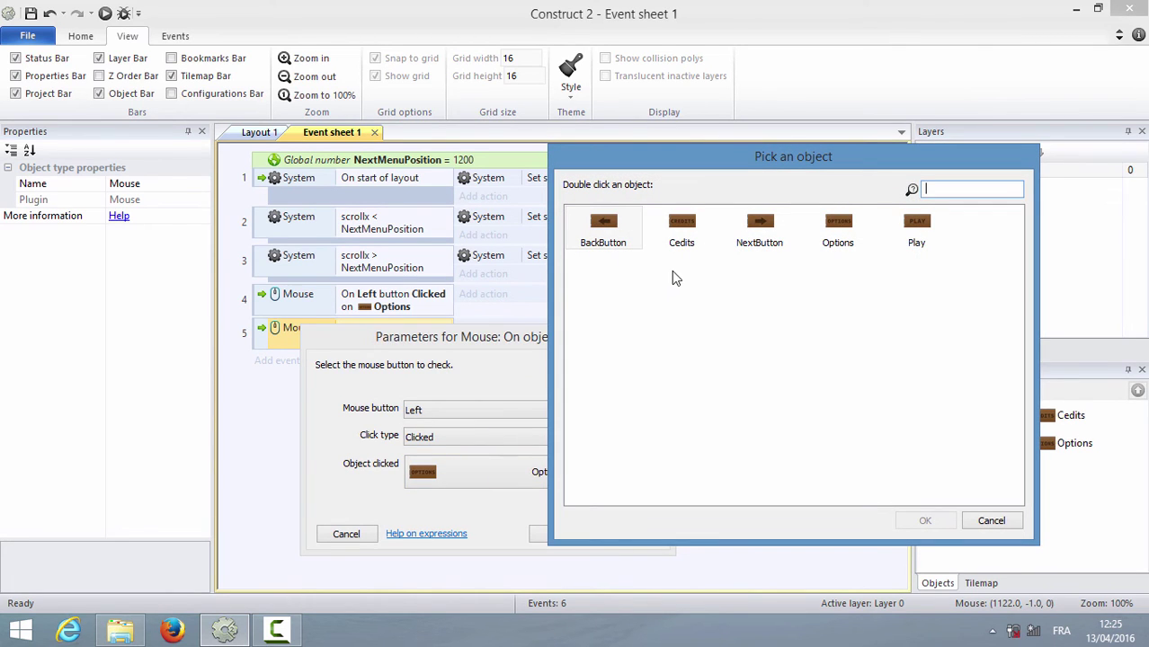
pyautogui.doubleClick(681, 232)
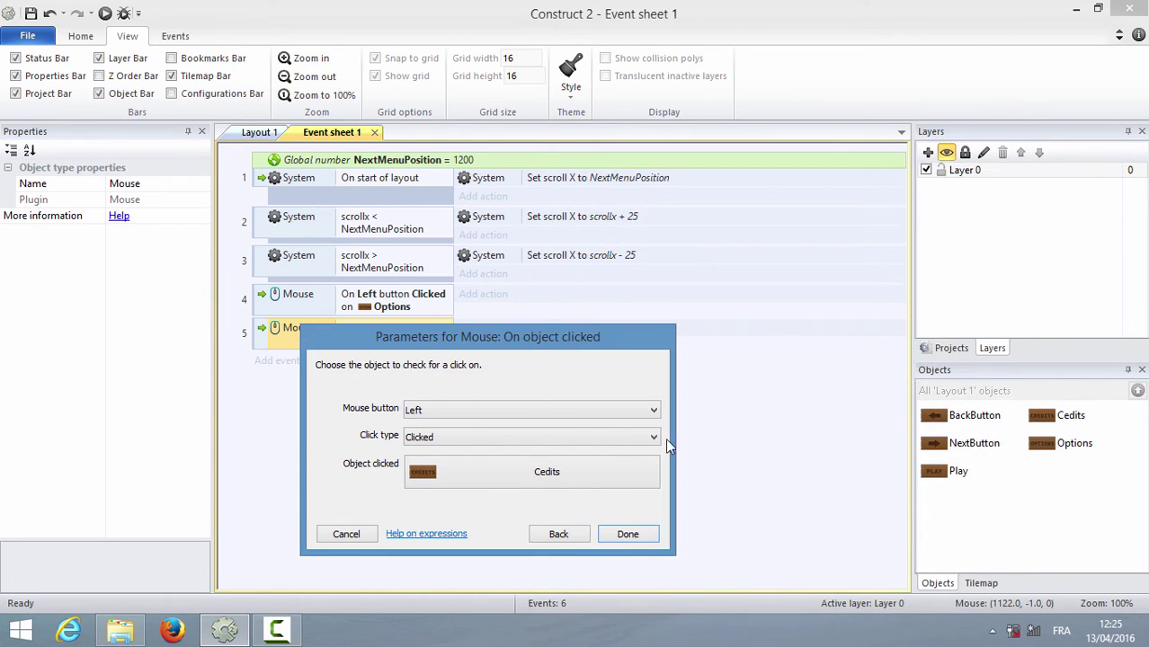
pyautogui.click(628, 536)
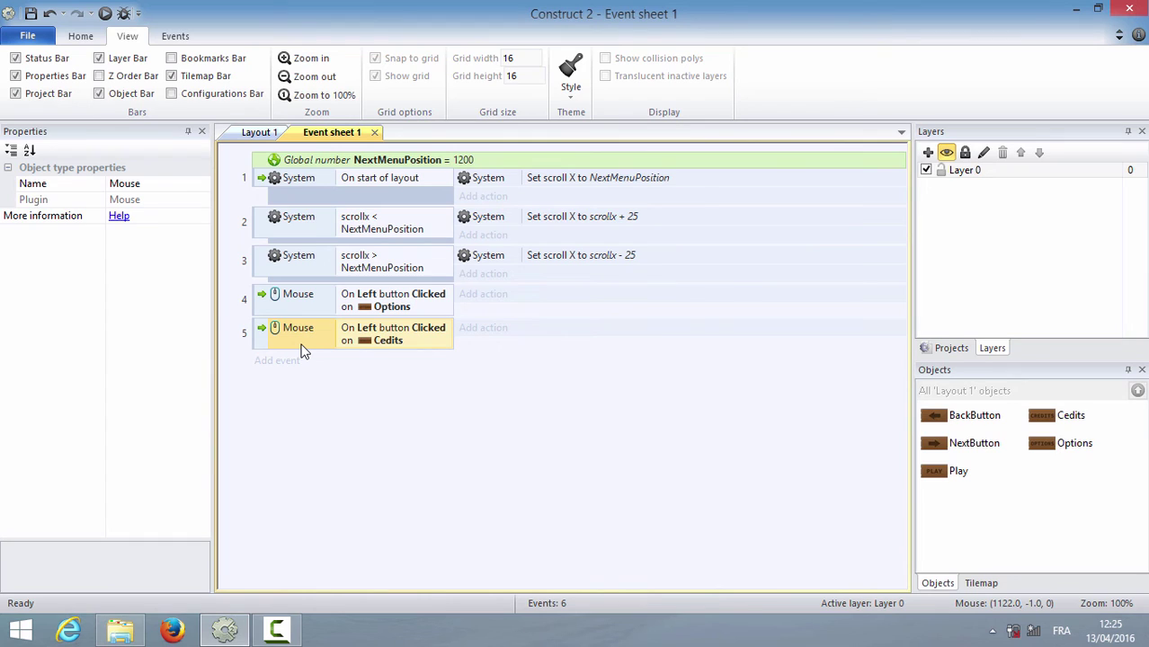
# Add two more copies of the Cedits mouse event below it.
pyautogui.hotkey('ctrl', 'v')
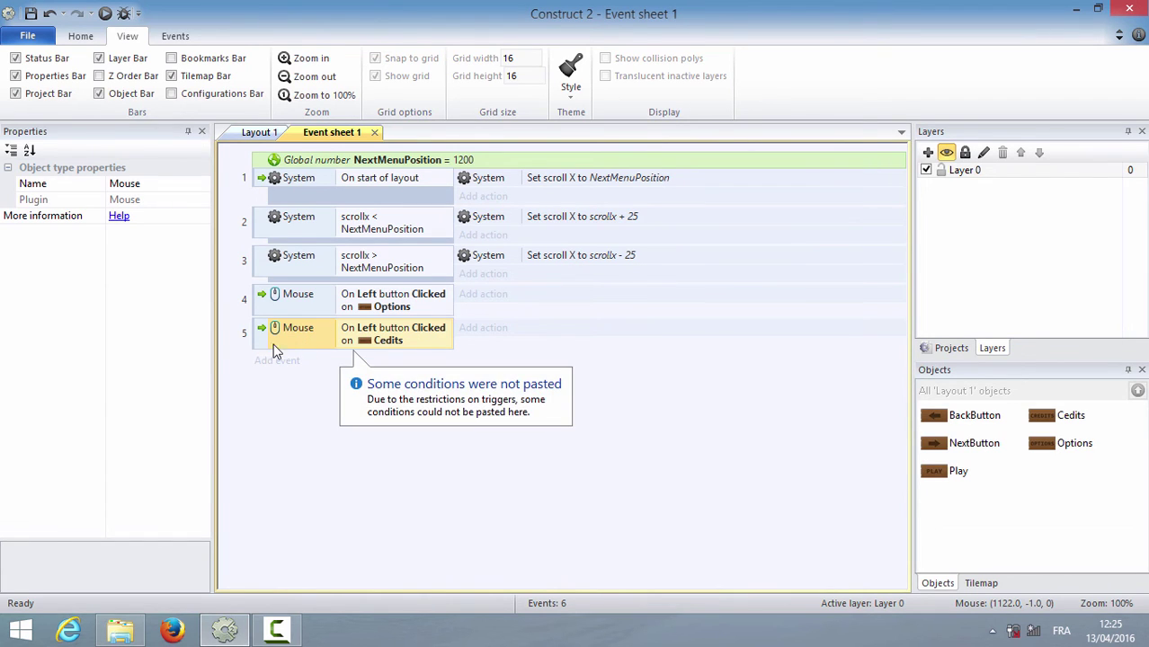
pyautogui.click(266, 335)
pyautogui.hotkey('ctrl', 'v')
pyautogui.hotkey('ctrl', 'v')
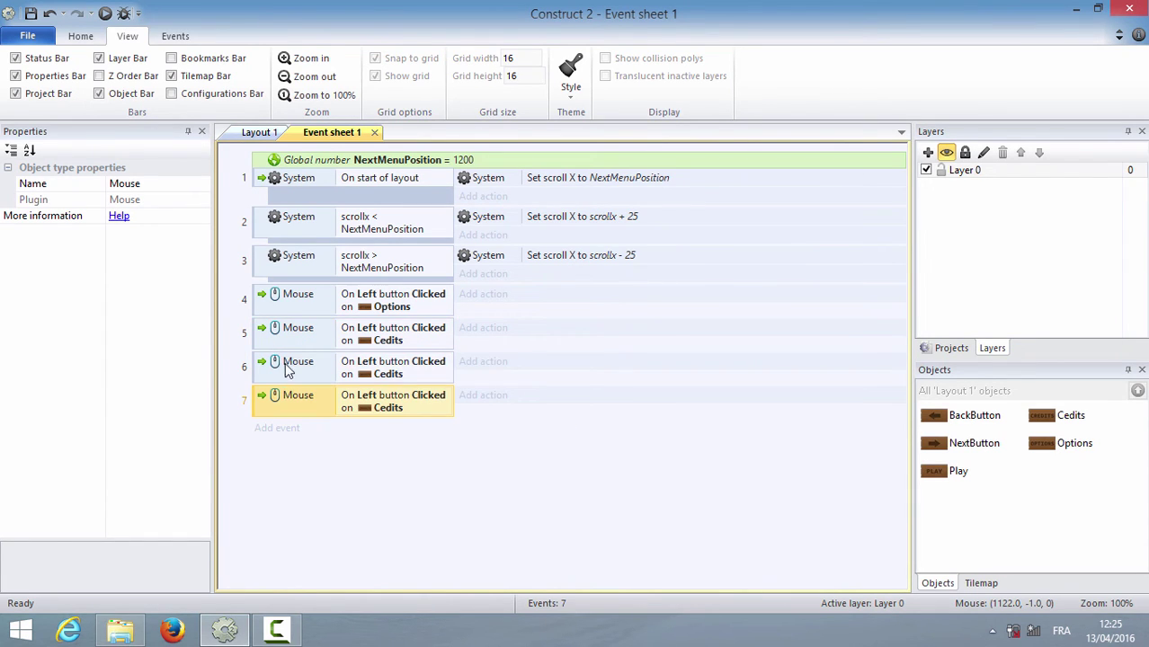
# Set the object of the first new mouse event copy to BackButton and of the second to NextButton.
pyautogui.doubleClick(284, 367)
pyautogui.click(476, 462)
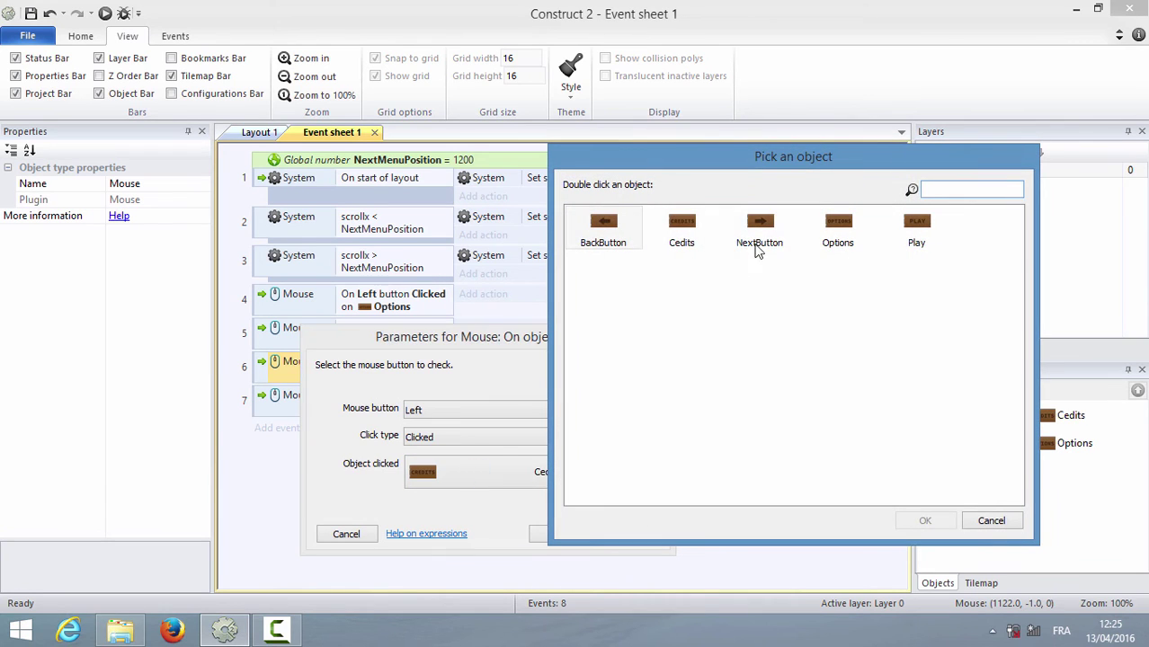
pyautogui.doubleClick(620, 251)
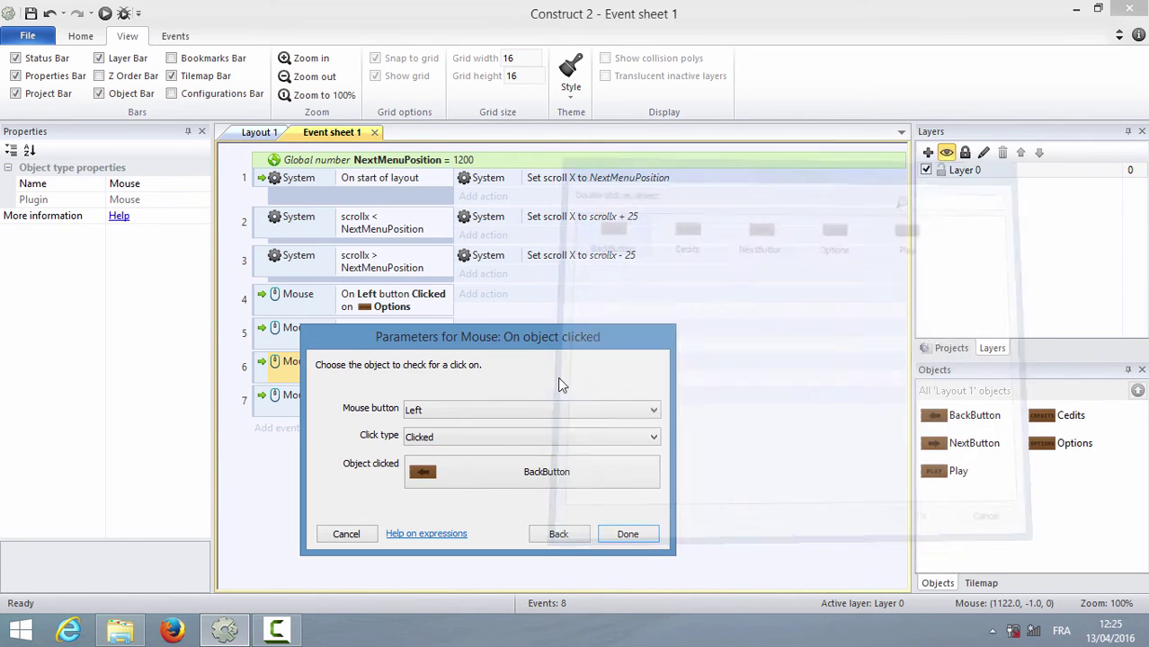
pyautogui.click(621, 536)
pyautogui.doubleClick(297, 401)
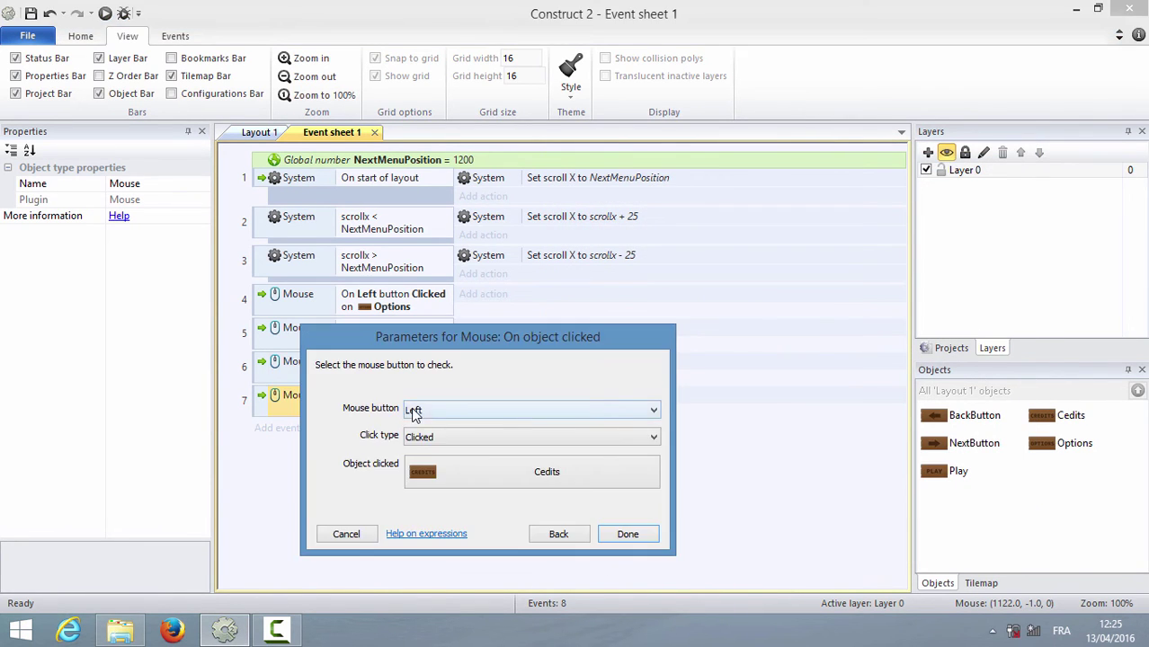
pyautogui.click(508, 461)
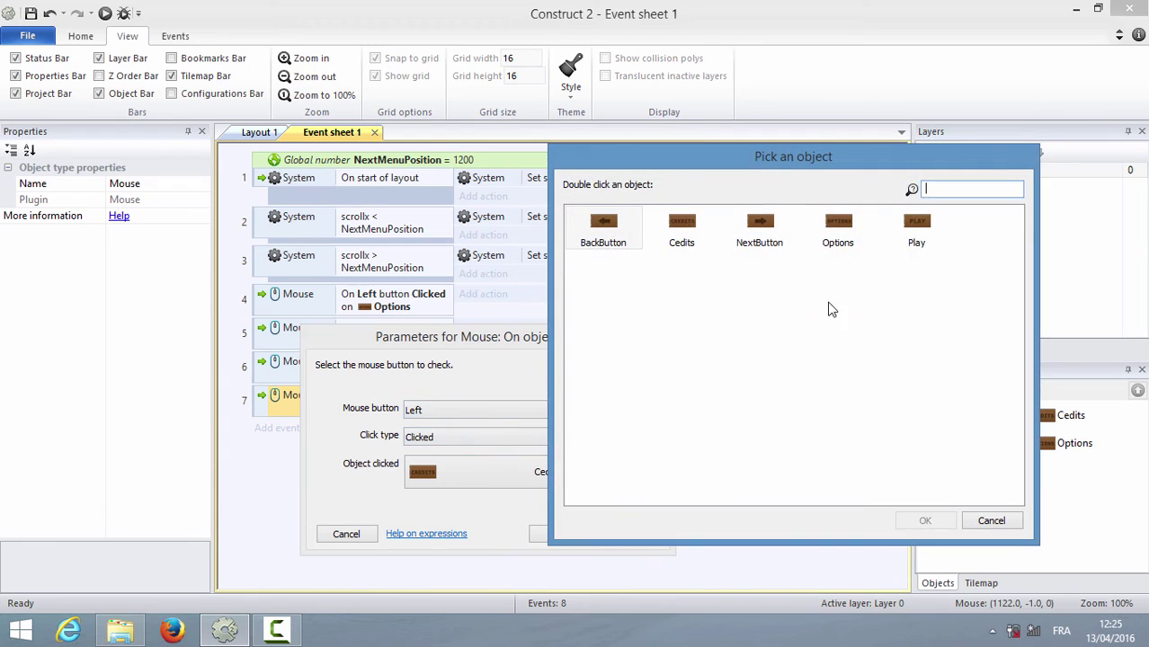
pyautogui.doubleClick(760, 229)
pyautogui.click(625, 531)
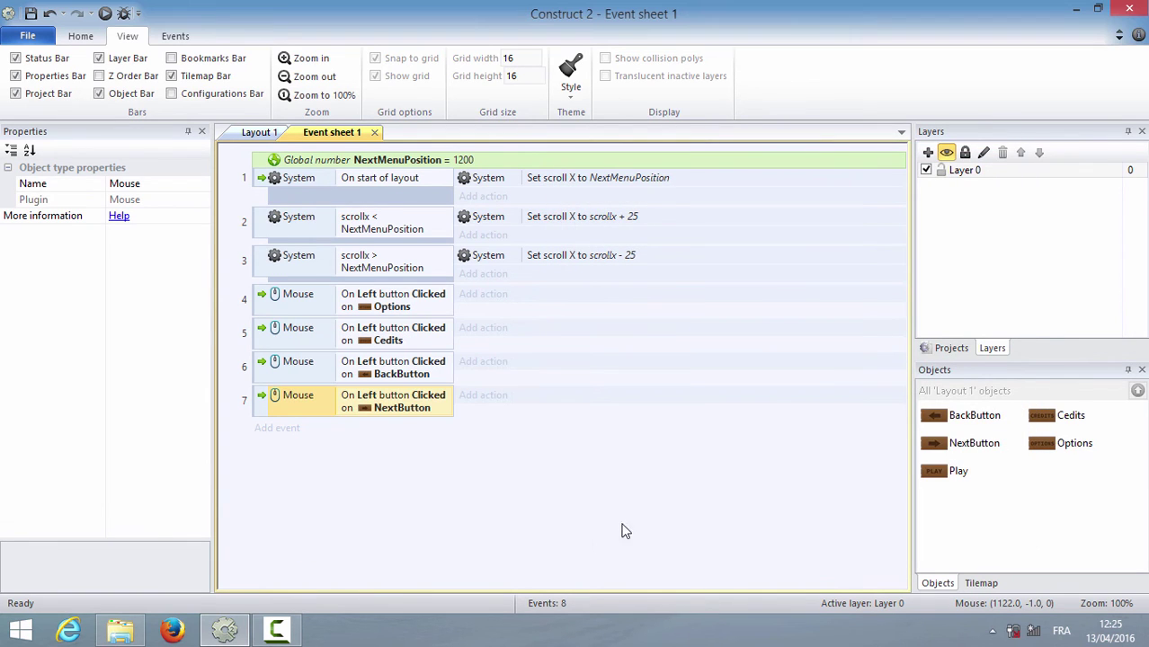
# Add a System Set value action to the Options event that sets NextMenuPosition to 400.
pyautogui.click(493, 302)
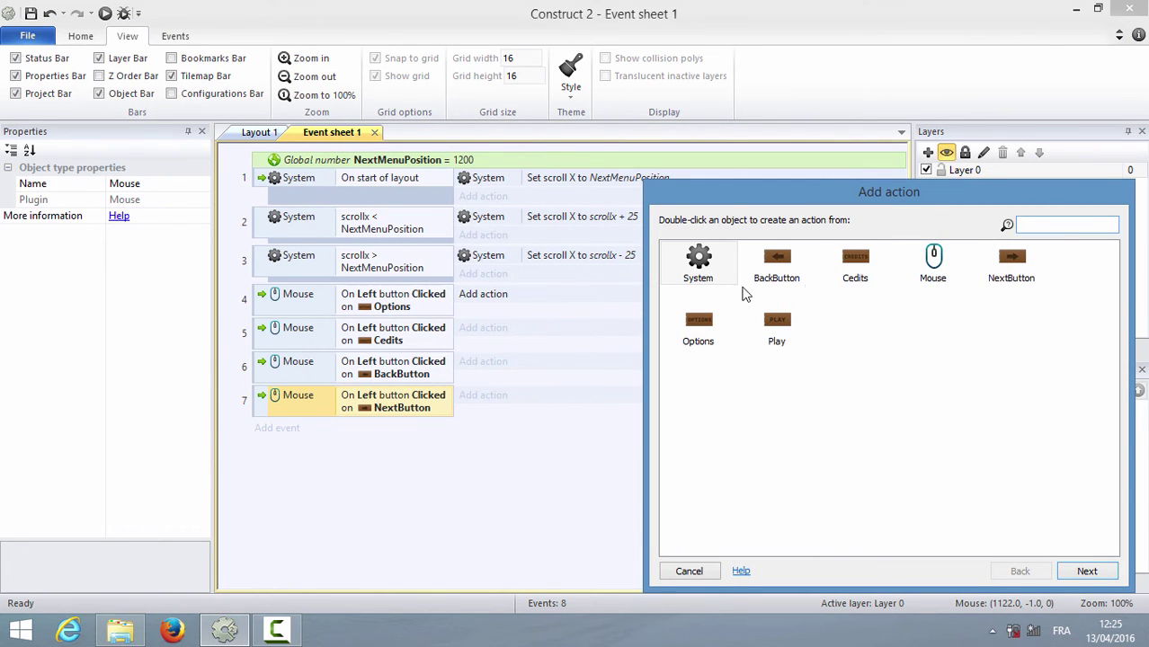
pyautogui.doubleClick(705, 280)
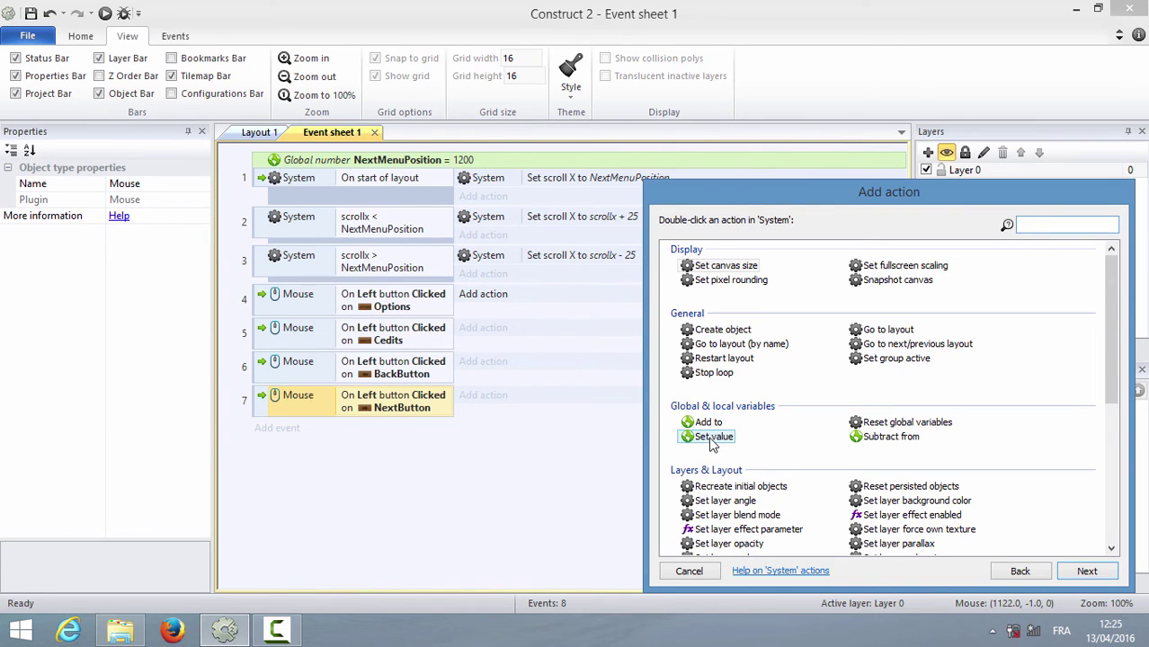
pyautogui.doubleClick(711, 438)
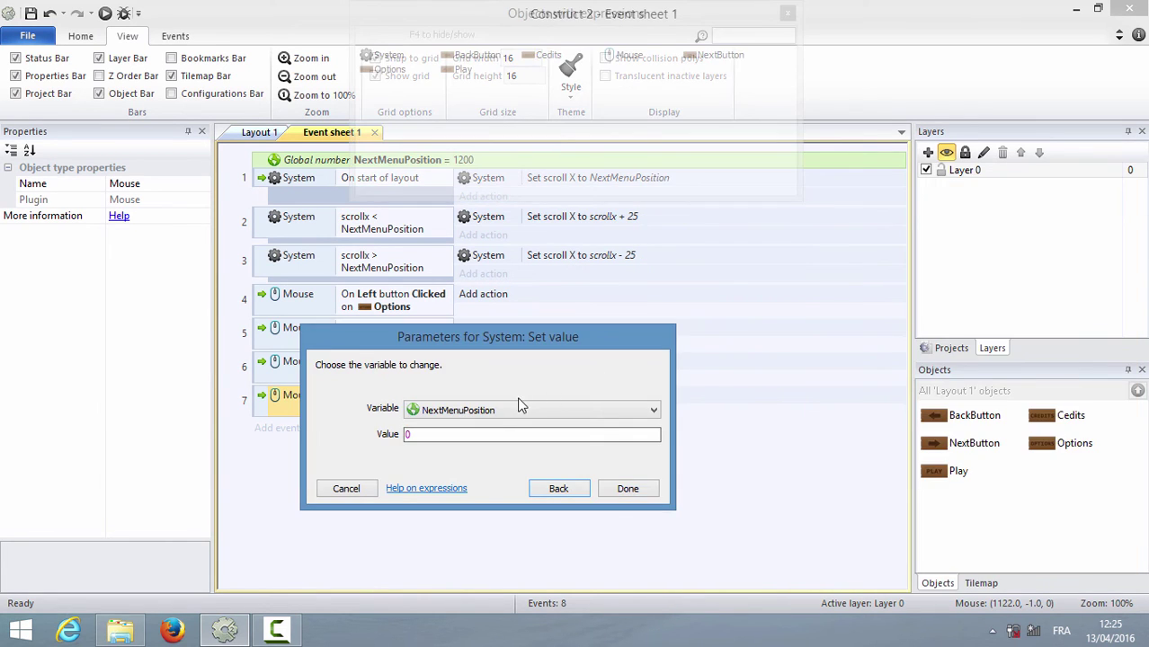
pyautogui.click(469, 434)
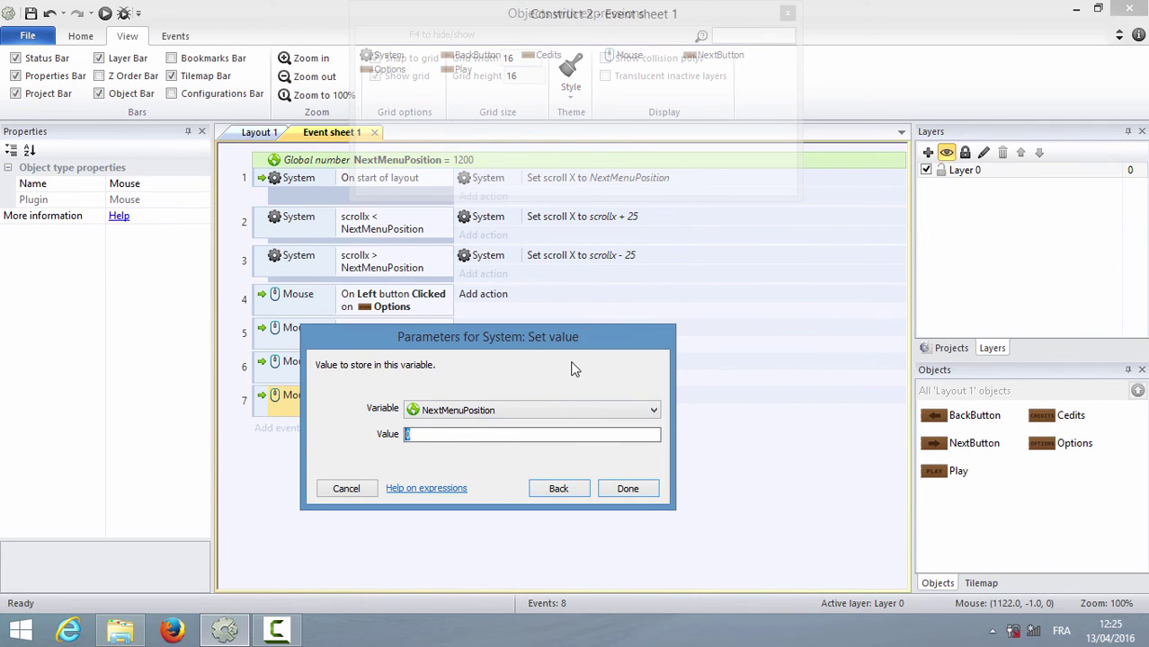
pyautogui.write('400')
pyautogui.press('Return')
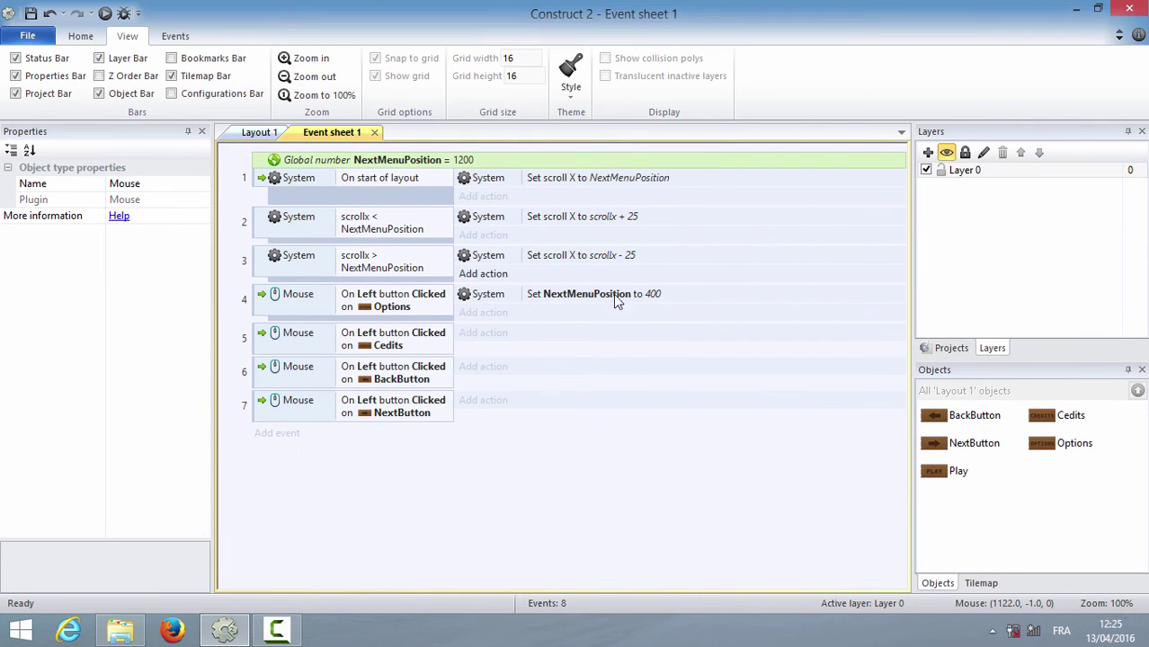
# Run the layout preview, test the Options button and close the preview.
pyautogui.click(104, 14)
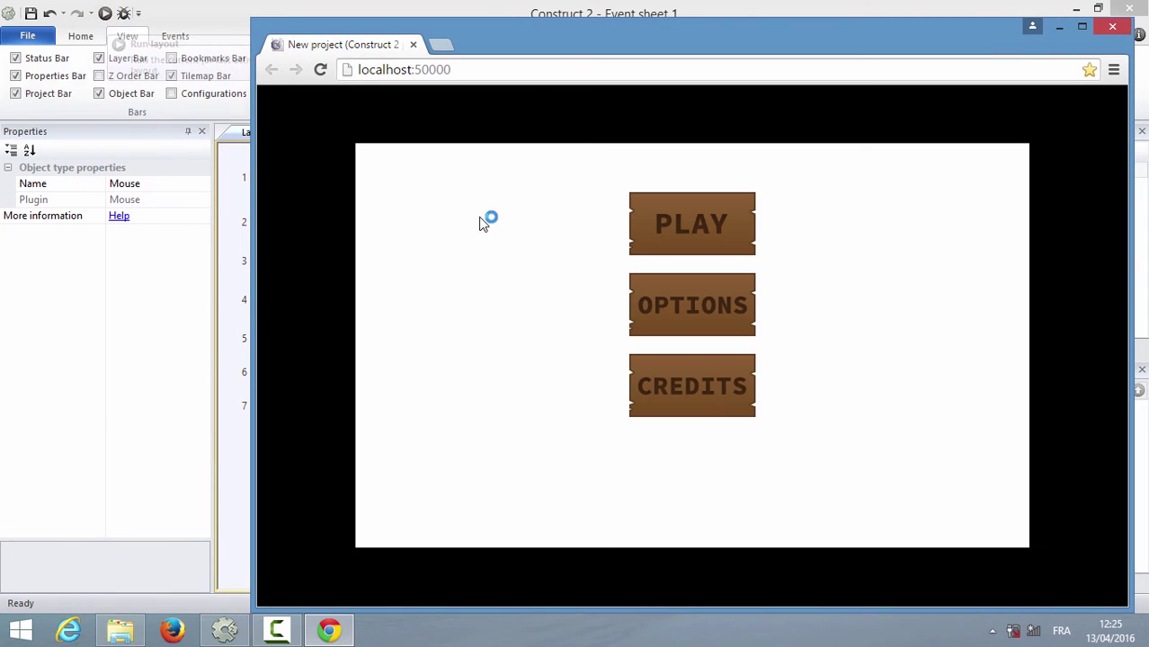
pyautogui.click(688, 308)
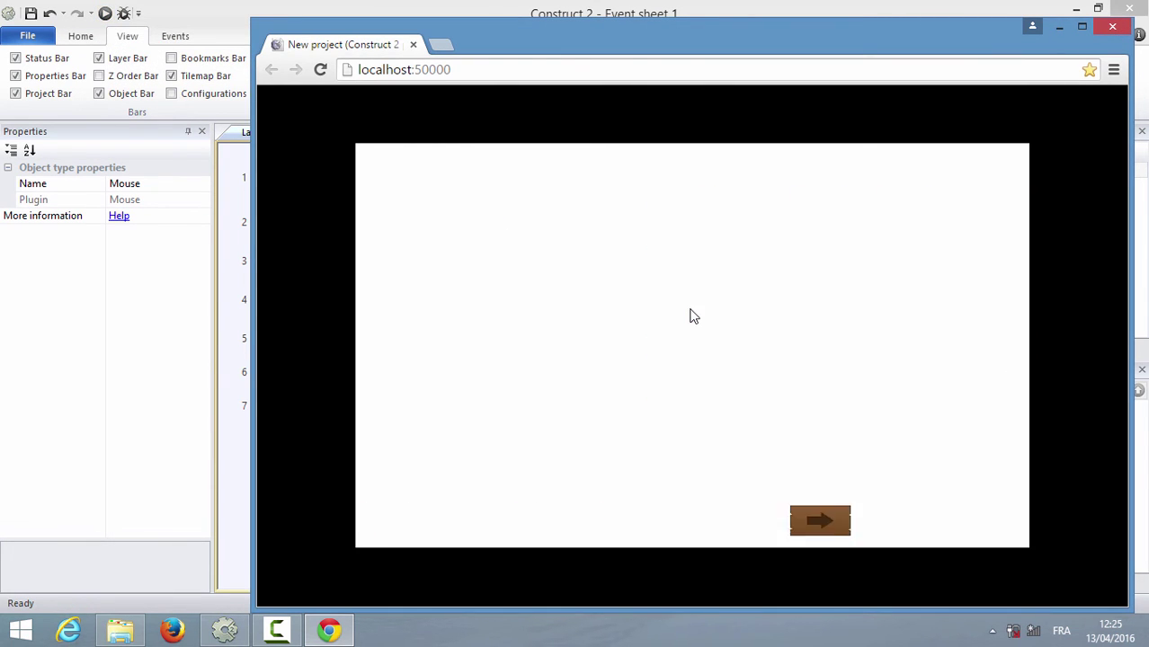
pyautogui.click(1112, 26)
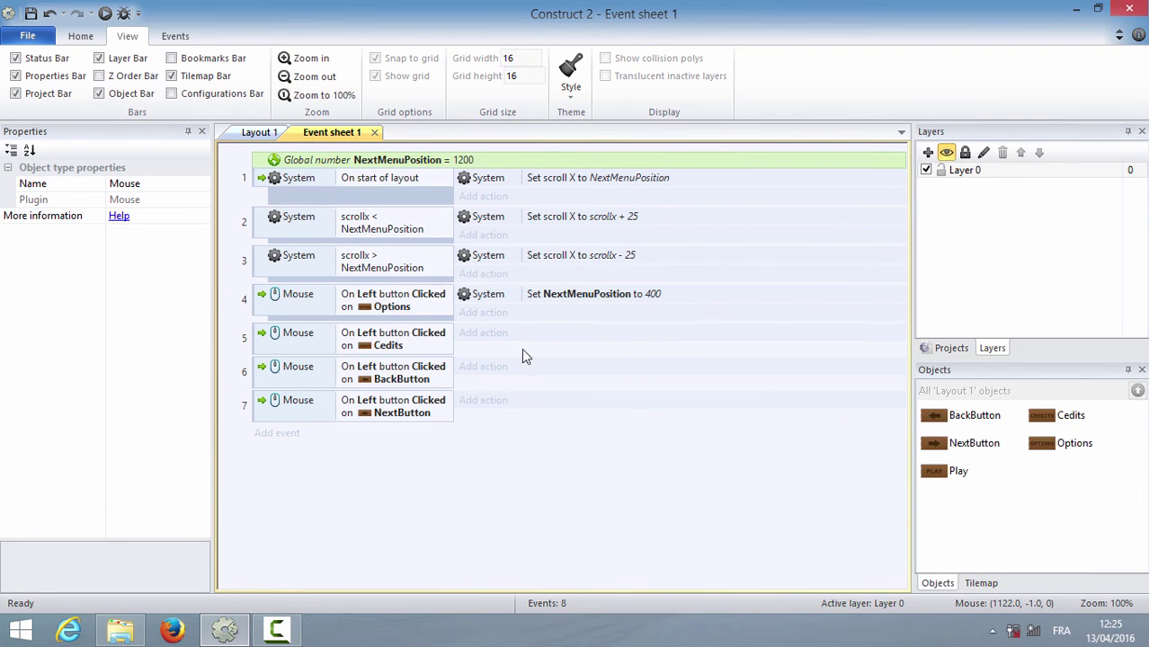
# Add a System Set value action to the NextButton event that sets NextMenuPosition to 1200.
pyautogui.click(473, 405)
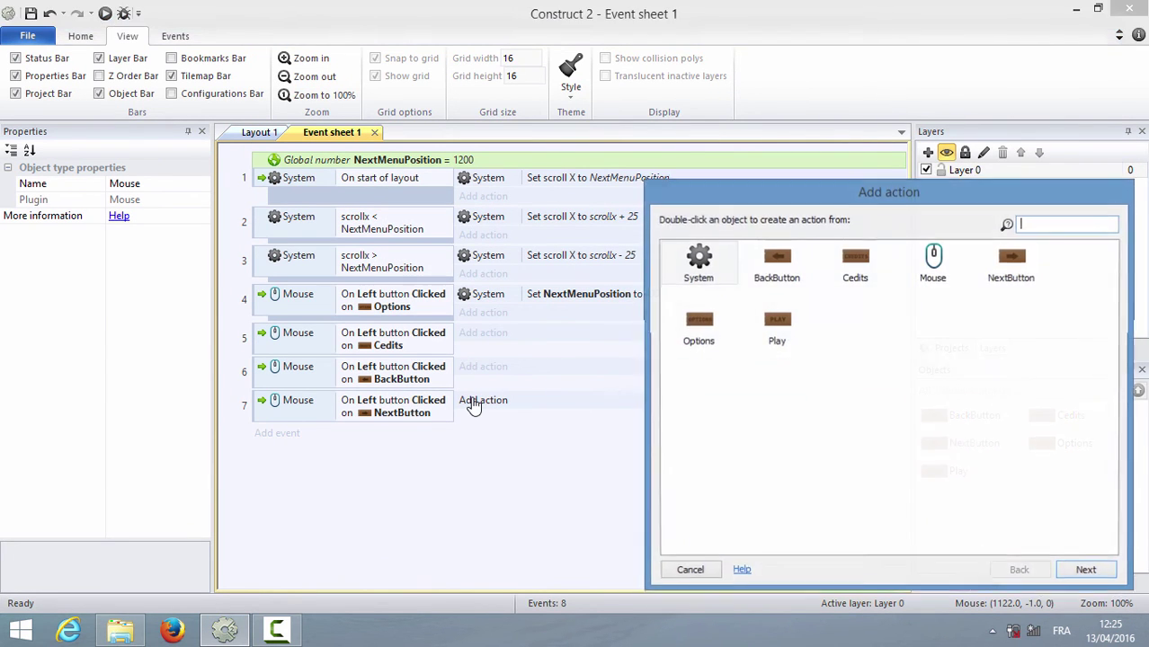
pyautogui.doubleClick(725, 254)
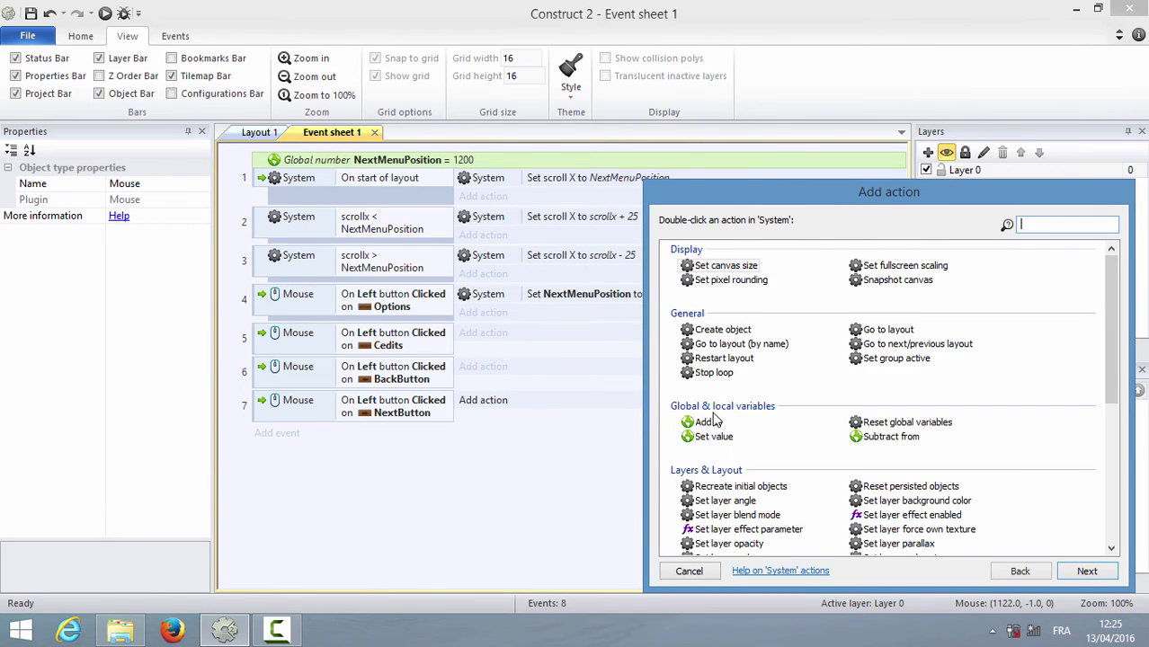
pyautogui.doubleClick(711, 436)
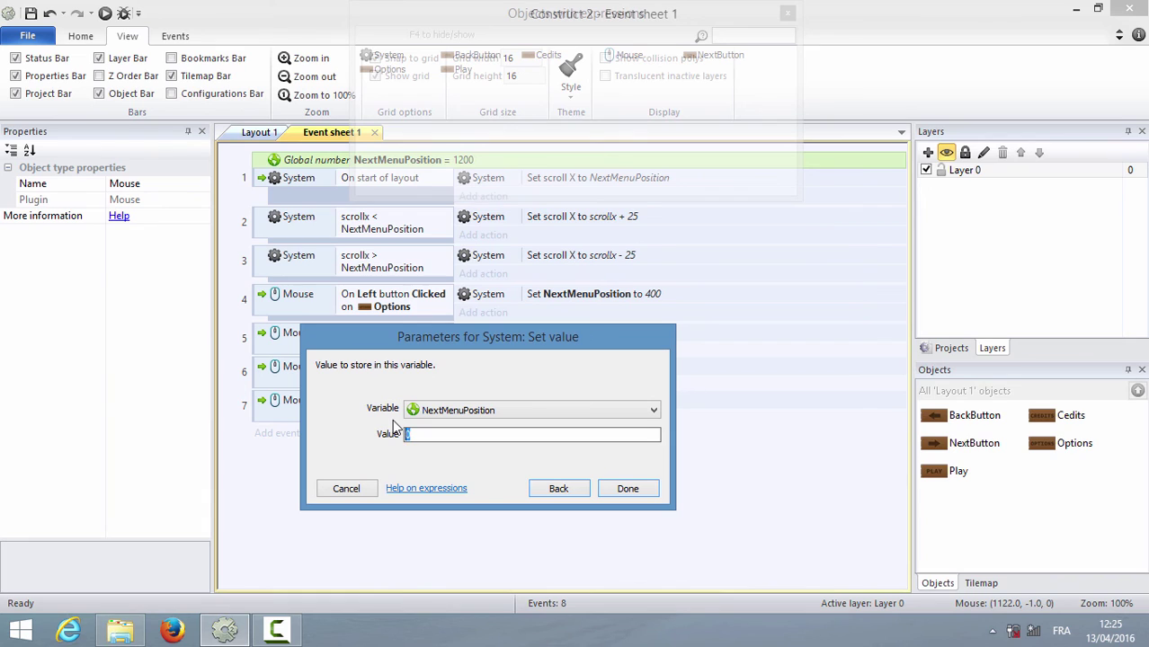
pyautogui.write('1200')
pyautogui.click(647, 488)
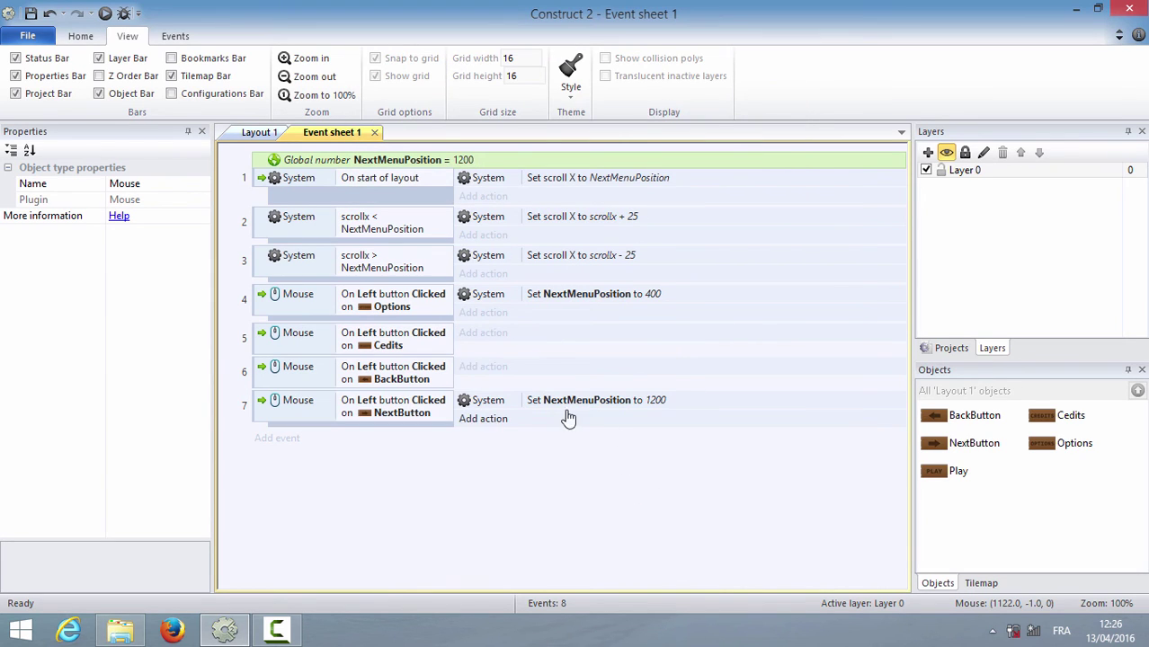
# Run the layout preview again to test the menu buttons.
pyautogui.click(105, 13)
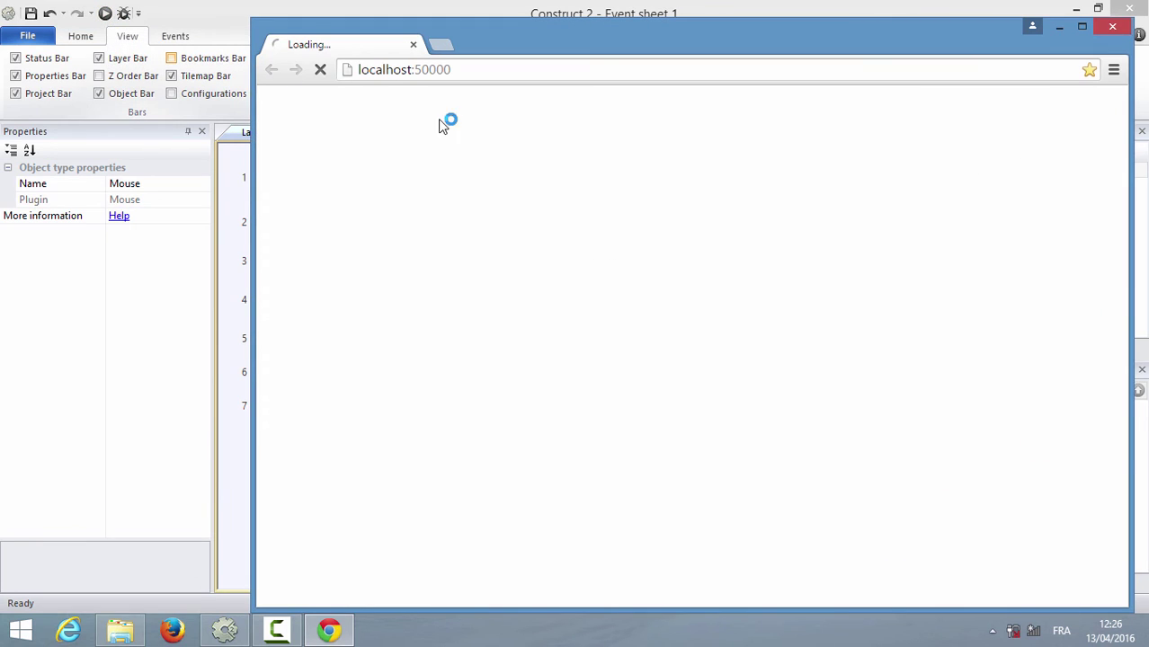